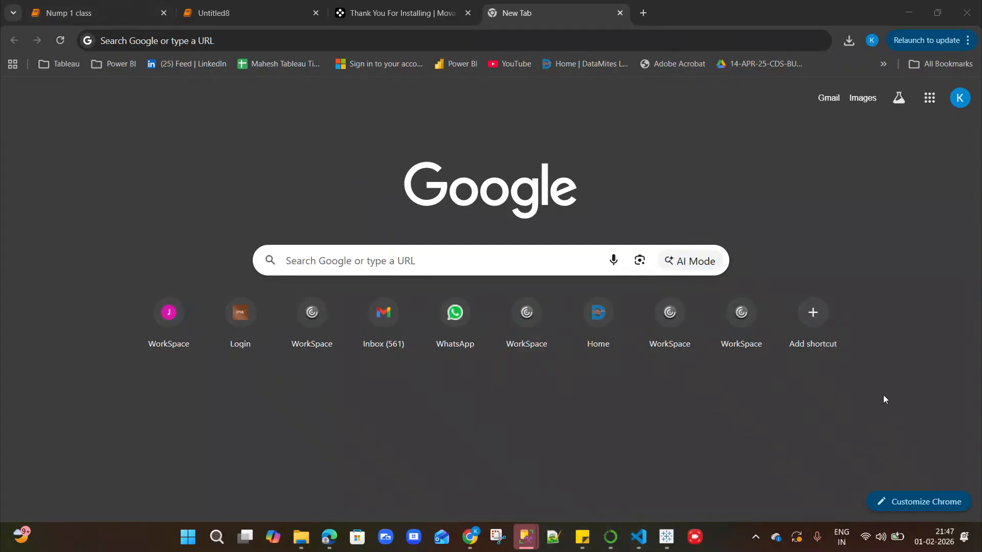
# Switch to Tableau Public, start a Microsoft Excel connection and browse to the My Tableau Repository folder in Documents
pyautogui.click(666, 536)
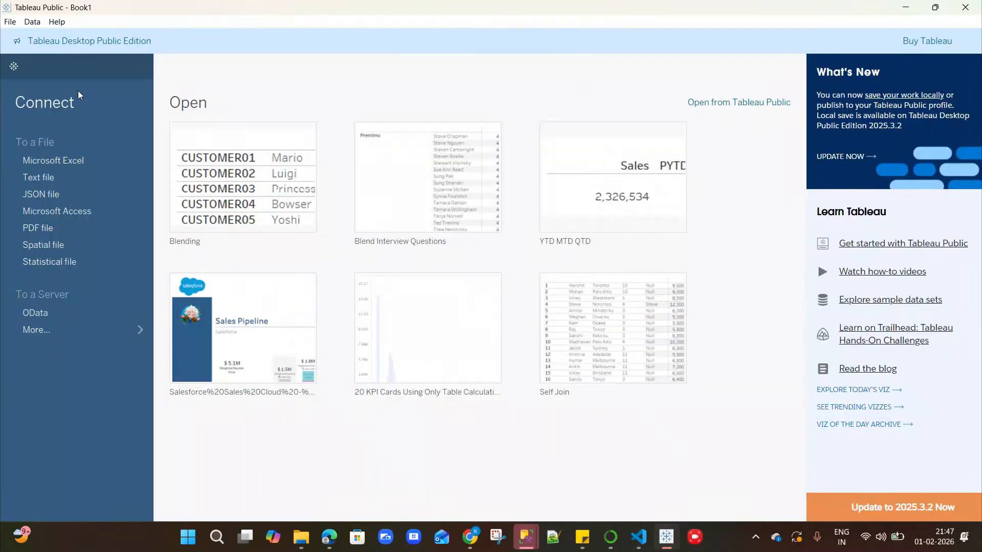
pyautogui.click(49, 161)
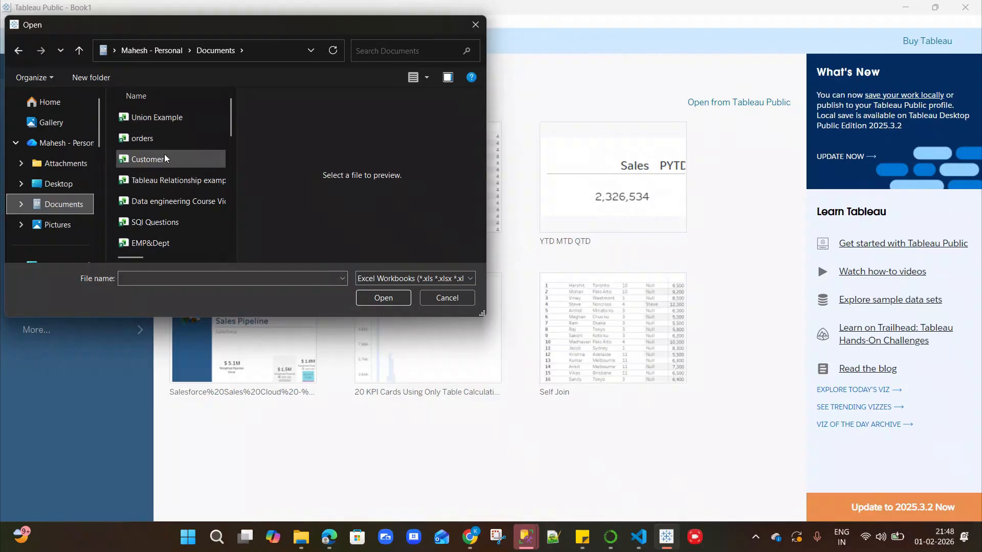
pyautogui.scroll(-10, 166, 158)
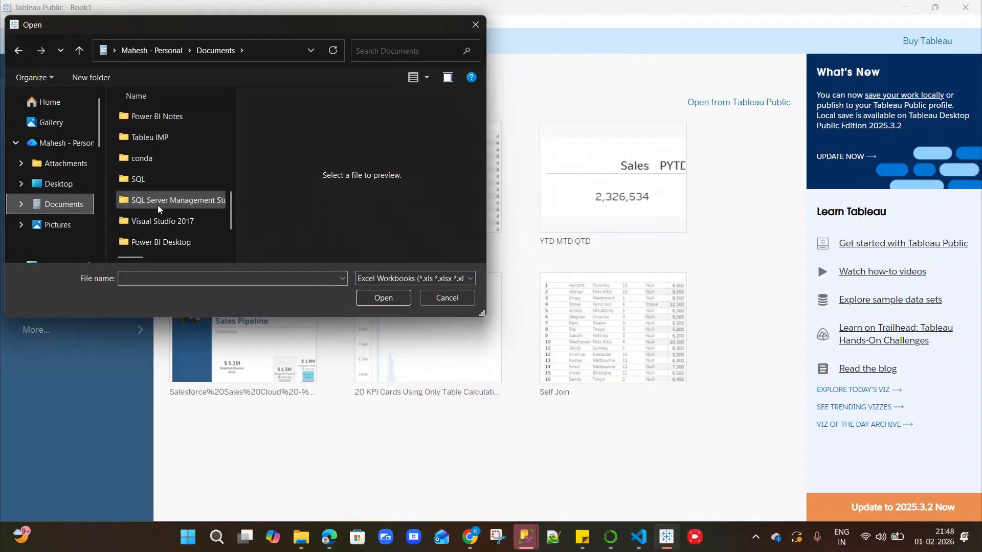
pyautogui.scroll(-1, 159, 208)
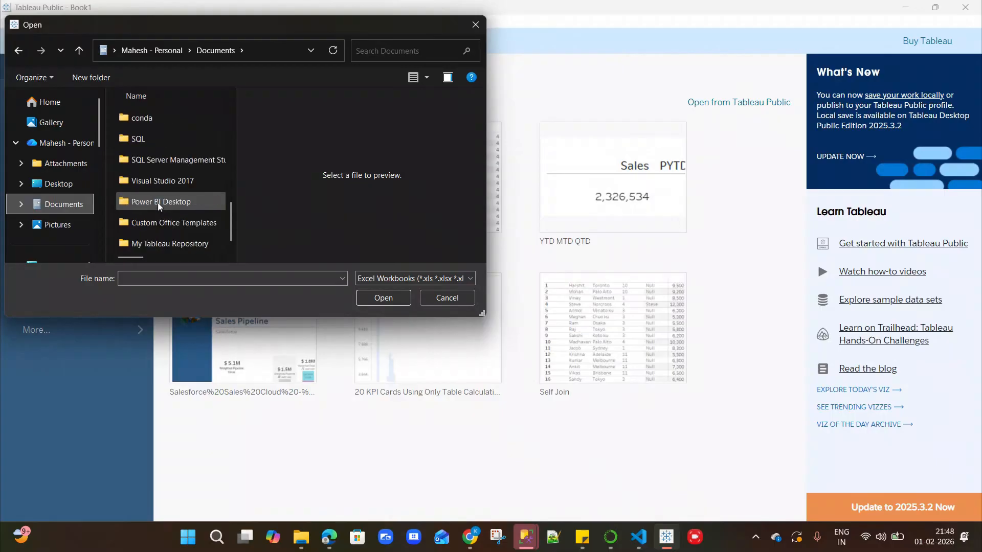
pyautogui.scroll(11, 160, 202)
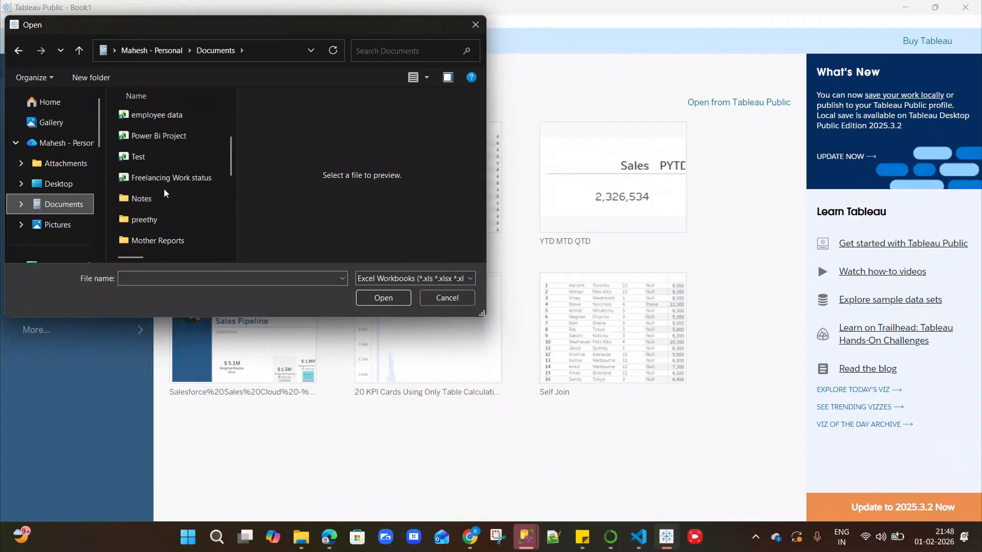
pyautogui.scroll(-10, 163, 186)
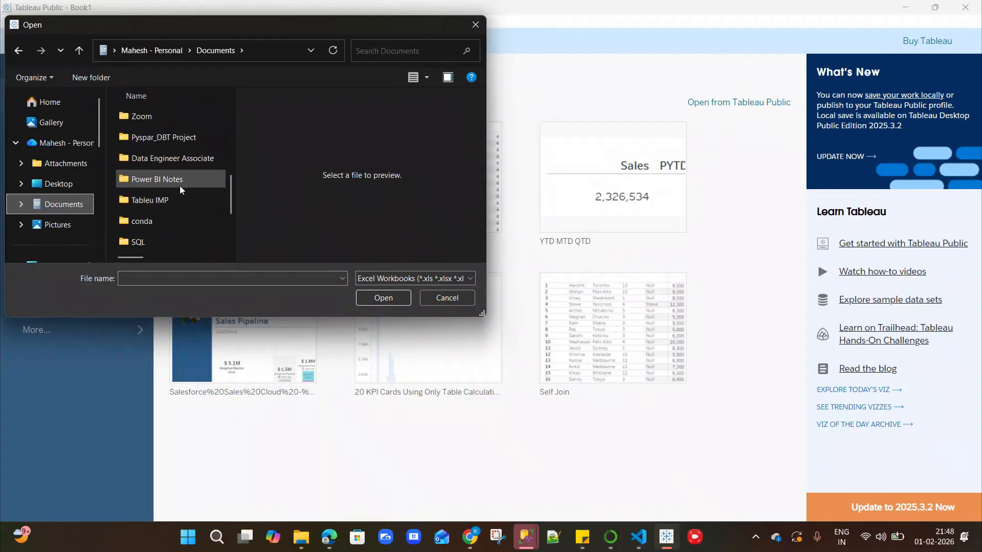
pyautogui.scroll(-2, 181, 195)
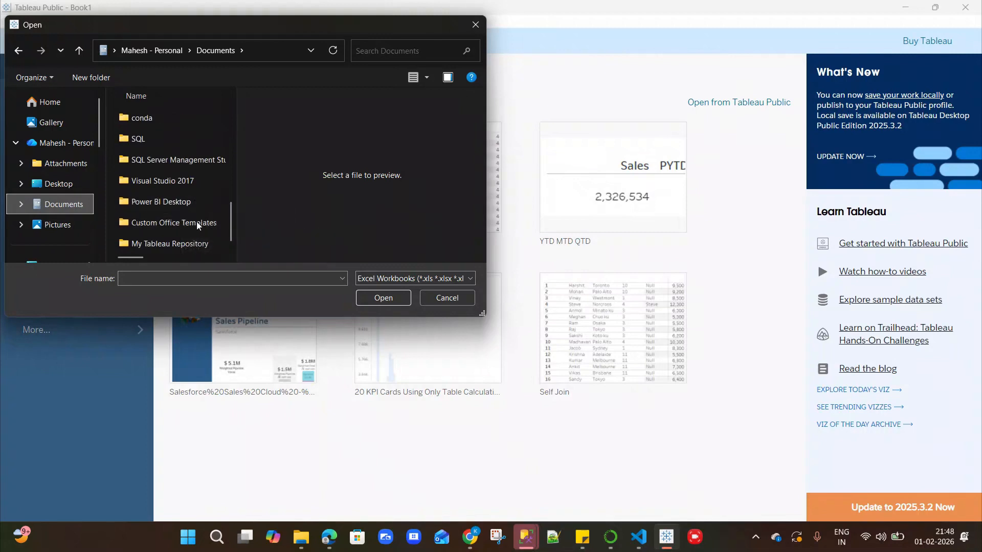
pyautogui.doubleClick(166, 244)
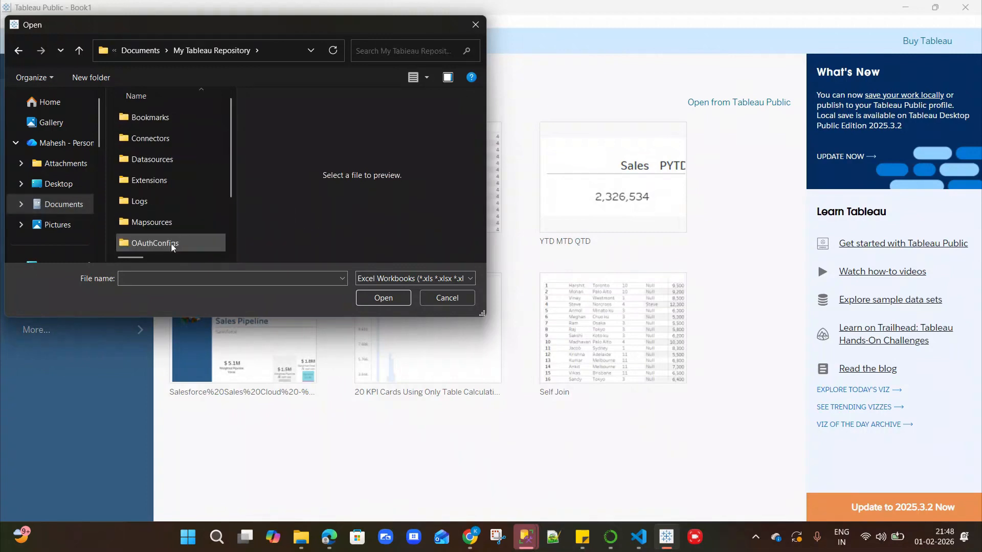
# Open the Sample - Superstore workbook from the repository's Datasources > 2025.1 > en_US-US folder as the data source
pyautogui.doubleClick(152, 161)
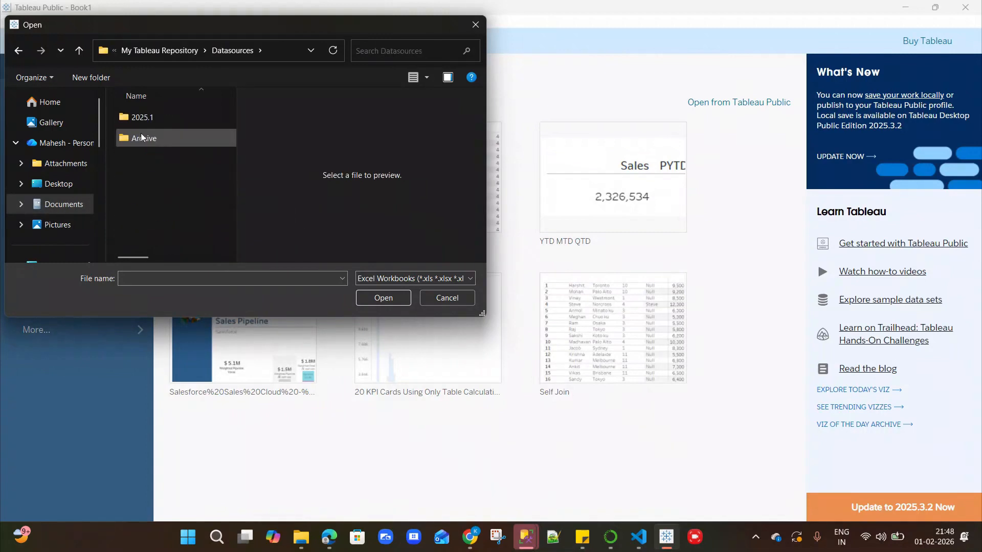
pyautogui.doubleClick(138, 120)
pyautogui.doubleClick(146, 119)
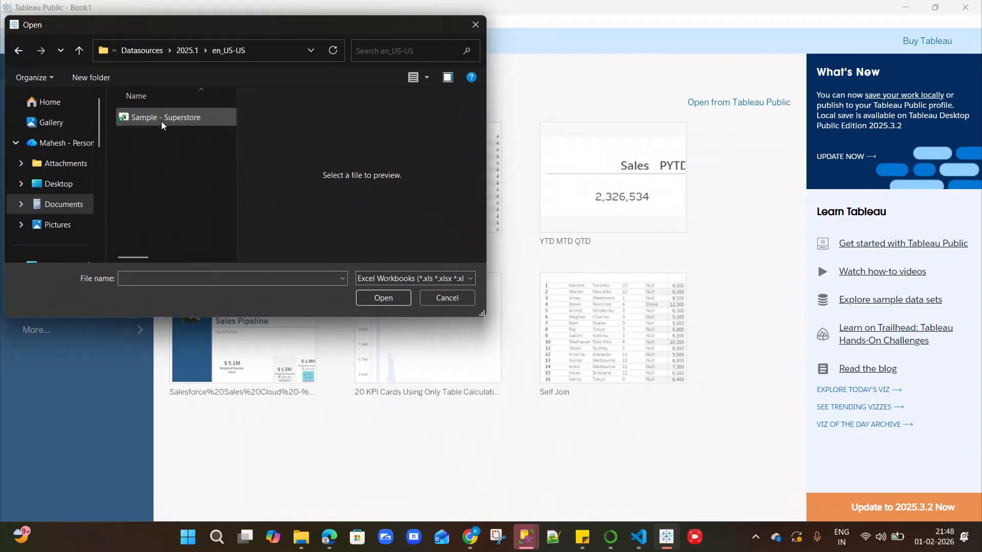
pyautogui.click(162, 119)
pyautogui.click(382, 298)
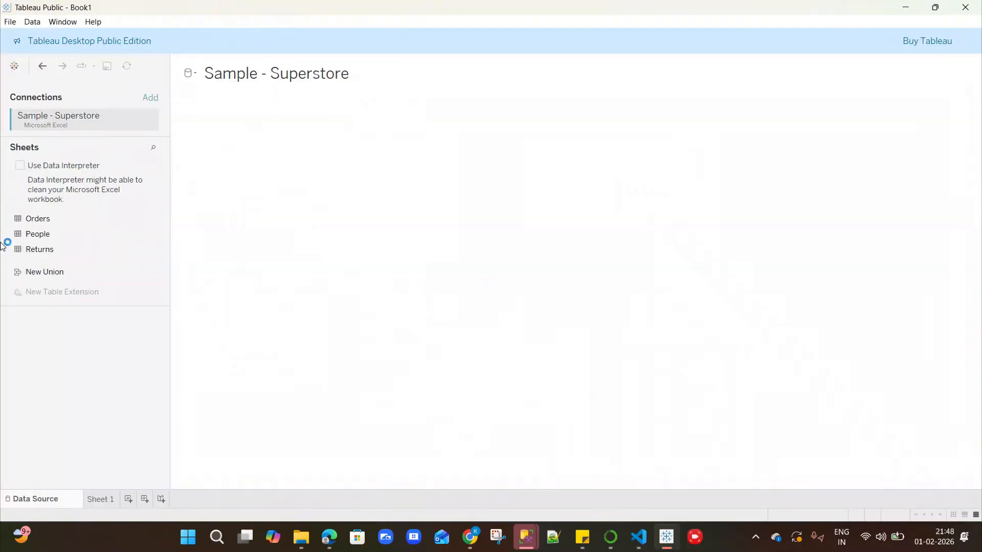
# Add the Orders sheet to the data model and collapse its table details
pyautogui.click(36, 220)
pyautogui.moveTo(36, 221); pyautogui.dragTo(275, 149)
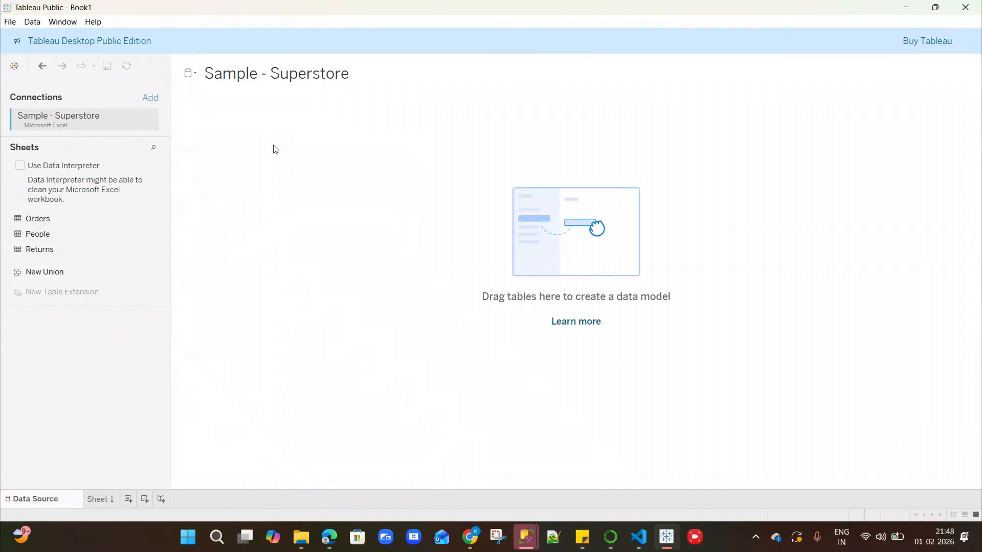
pyautogui.click(35, 224)
pyautogui.moveTo(35, 225); pyautogui.dragTo(333, 149)
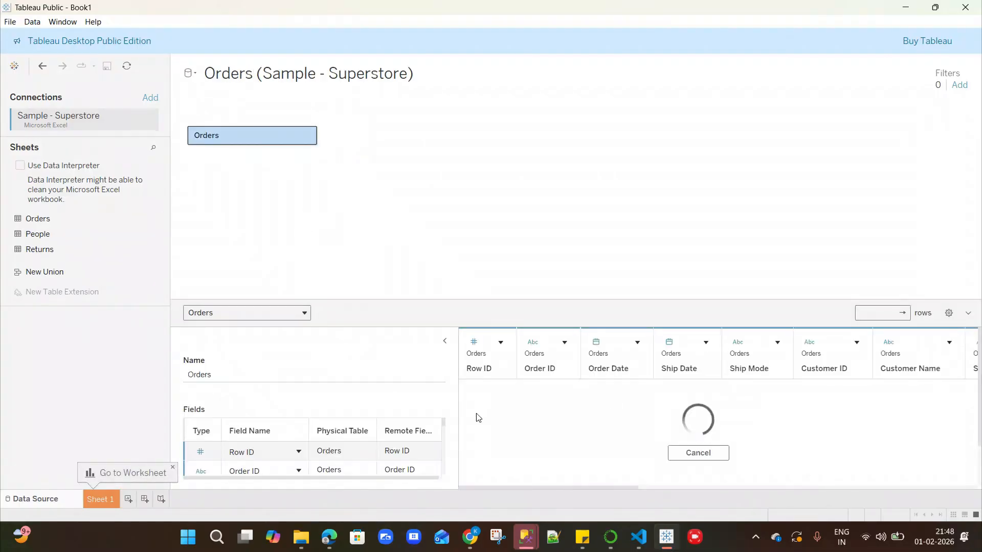
pyautogui.click(444, 340)
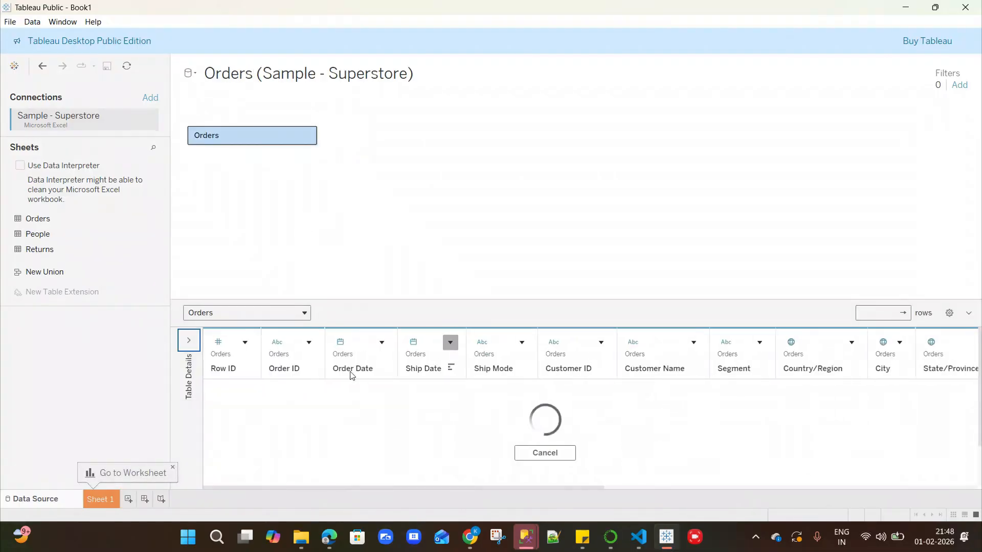
# Replace Sheet 1's title with "The user wants to select a date and from selected he want to see next 30 days data dynamically"
pyautogui.click(111, 499)
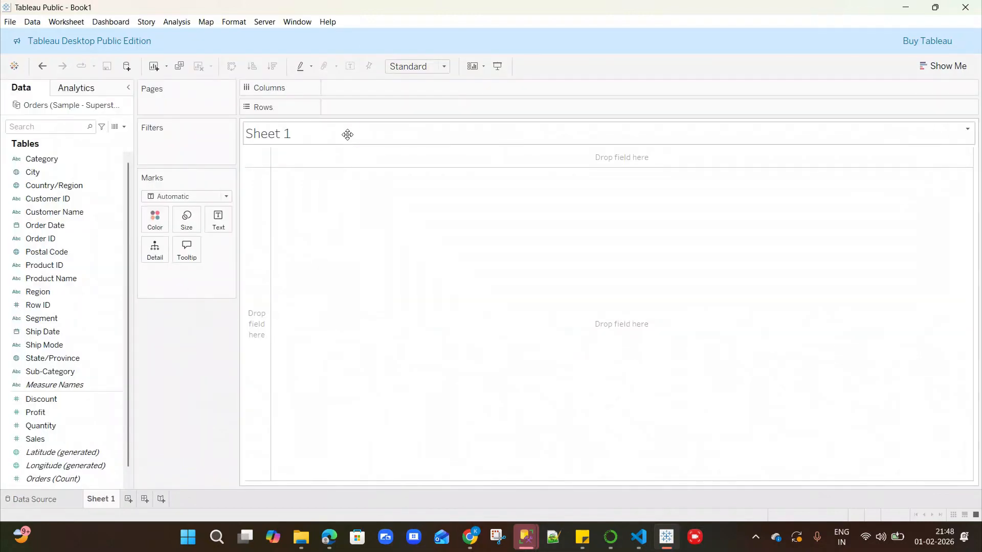
pyautogui.doubleClick(348, 135)
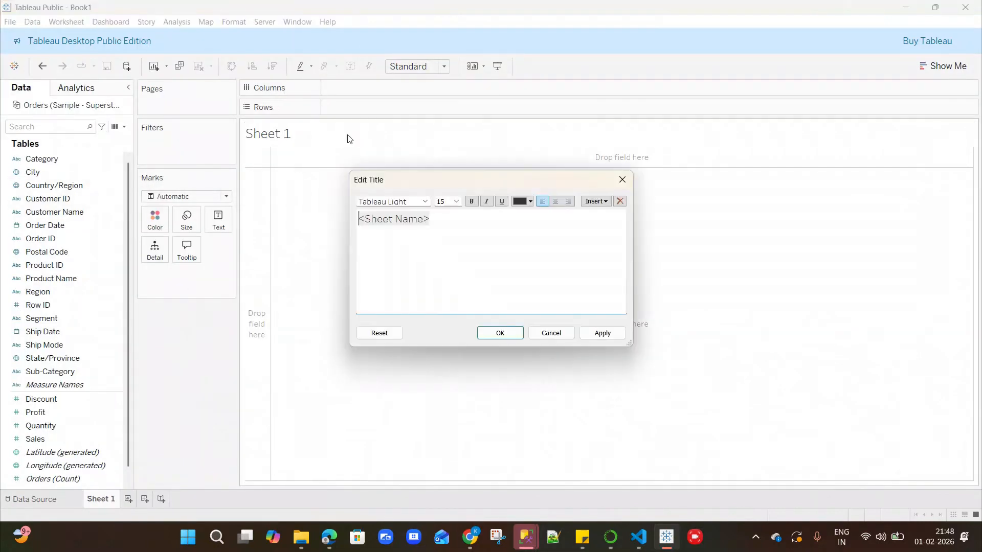
pyautogui.moveTo(377, 219); pyautogui.dragTo(318, 222)
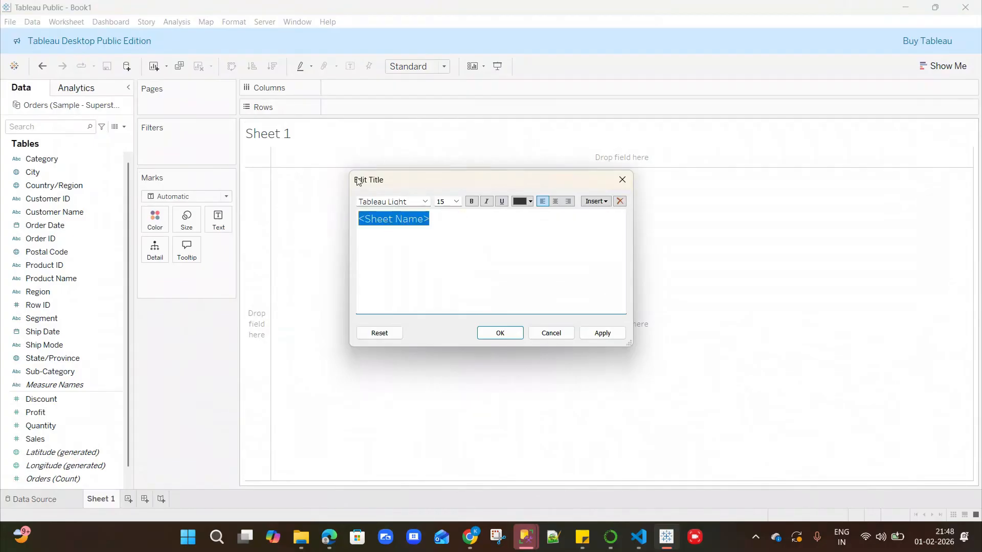
pyautogui.press('BackSpace')
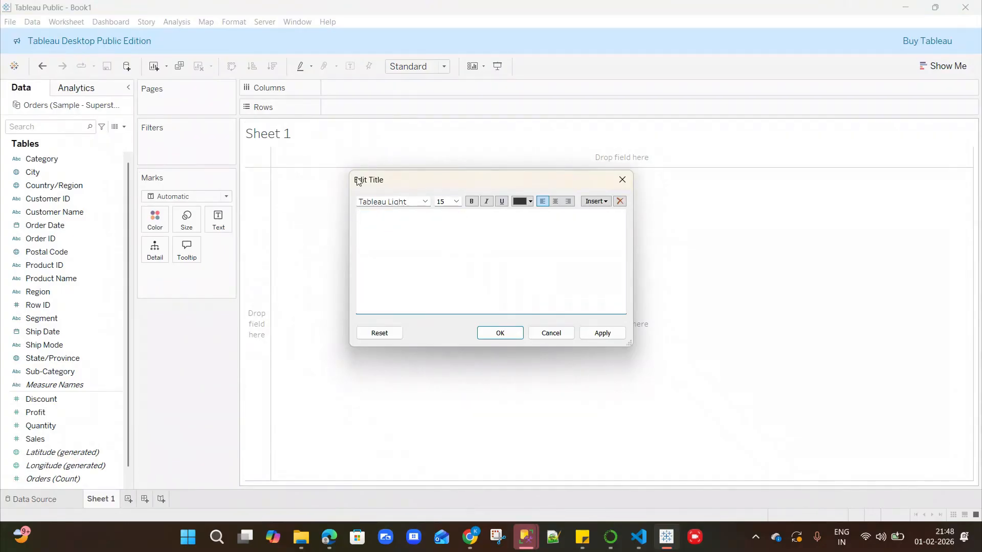
pyautogui.write('Th')
pyautogui.write('e user wants to select a date a')
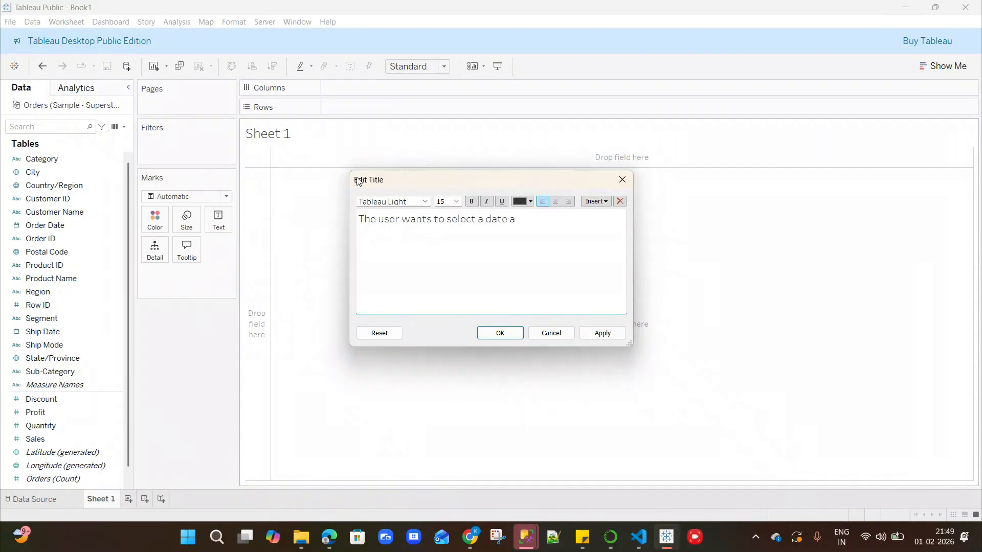
pyautogui.press('BackSpace')
pyautogui.press('BackSpace')
pyautogui.write('nd from sele')
pyautogui.write('cted he want')
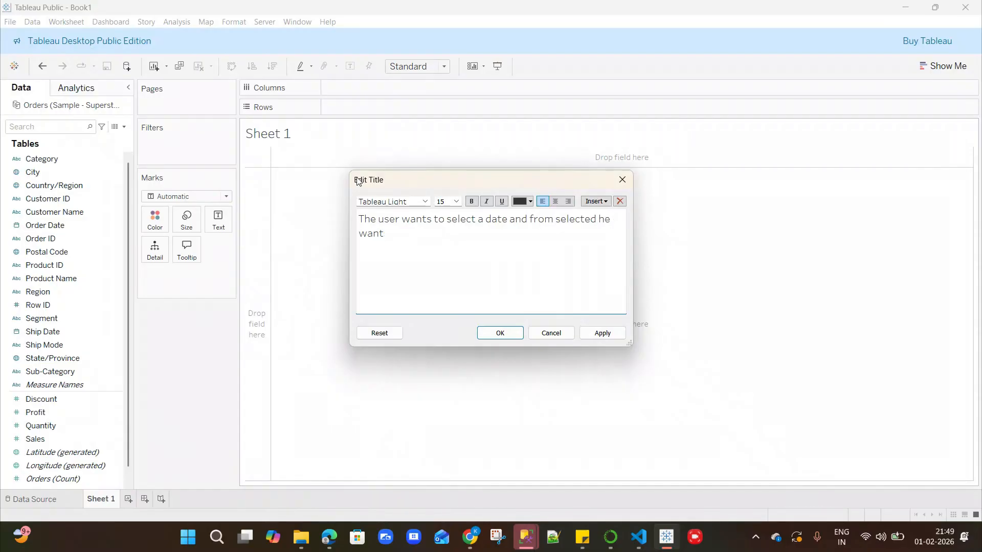
pyautogui.write(' to see next 30 days data')
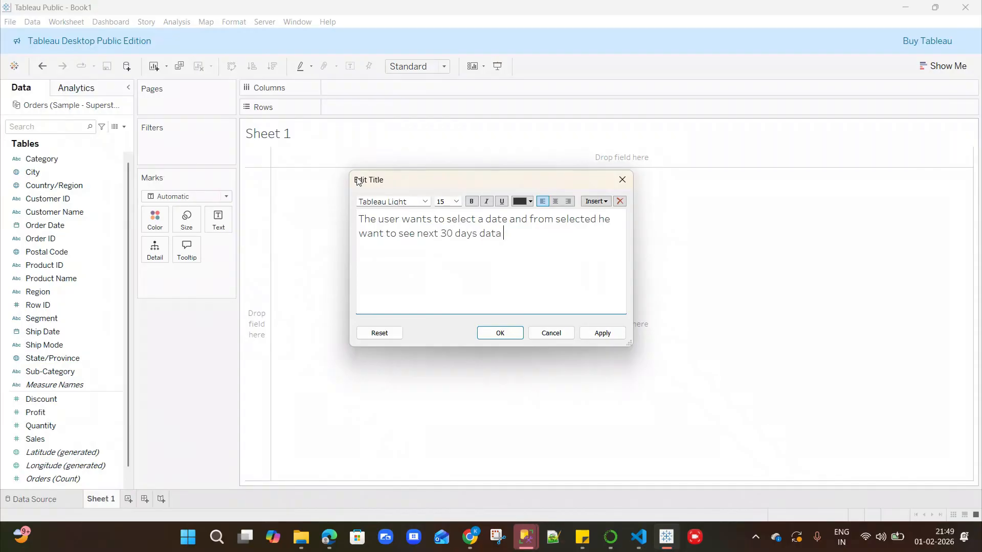
pyautogui.write(' dynamically')
# Make the entire worksheet title text bold and apply the title edit
pyautogui.moveTo(608, 250); pyautogui.dragTo(339, 215)
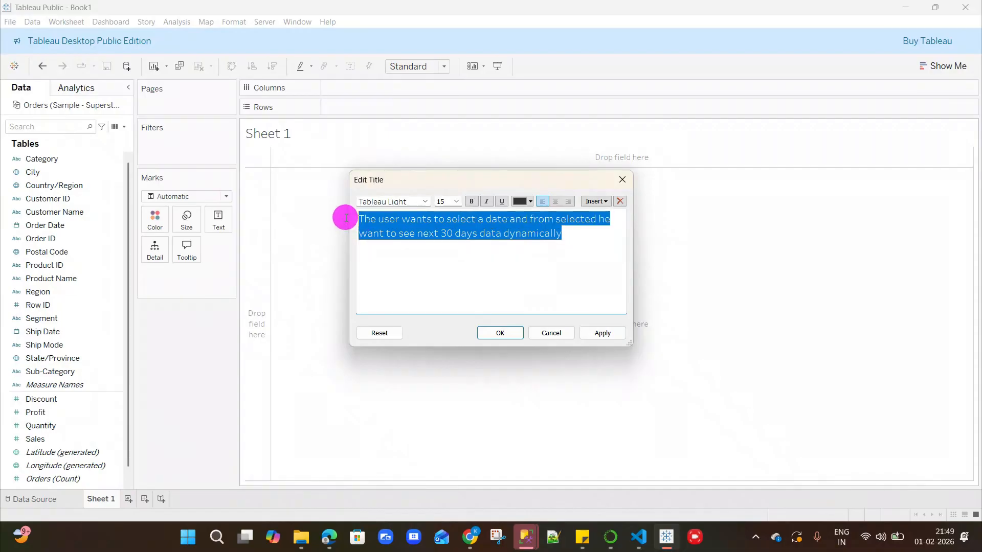
pyautogui.click(471, 202)
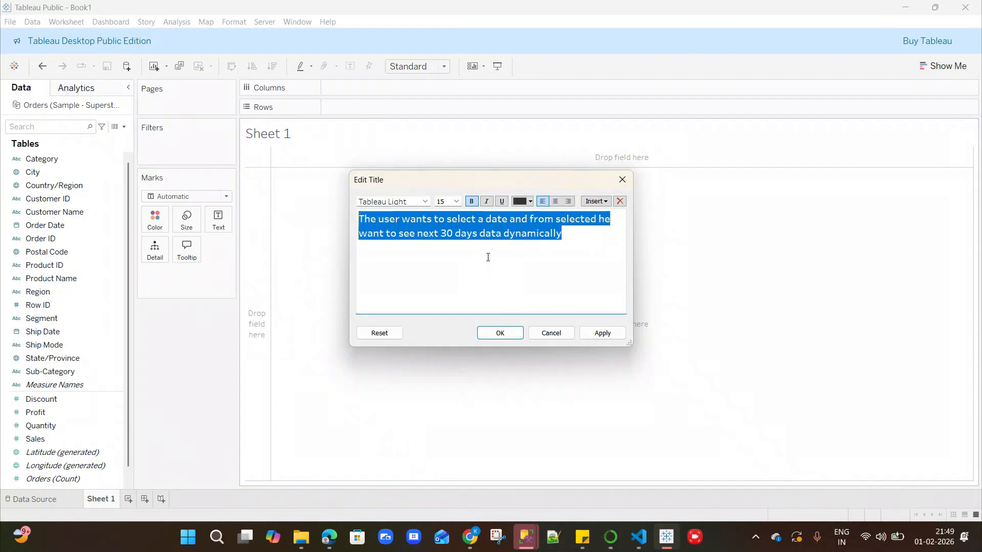
pyautogui.click(500, 333)
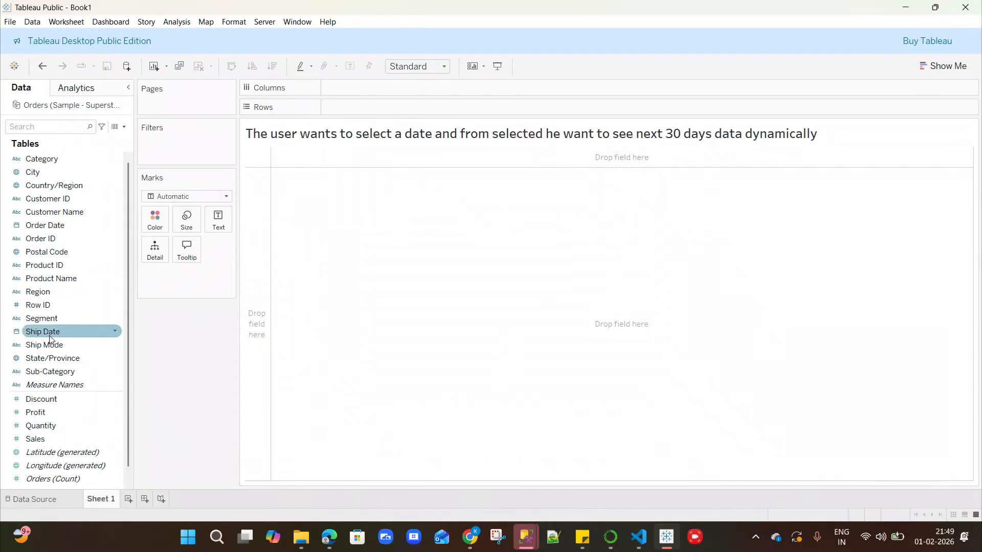
# Place Order Date on Rows and expand its hierarchy from year through quarter and month down to day
pyautogui.scroll(-1, 63, 295)
pyautogui.scroll(1, 64, 295)
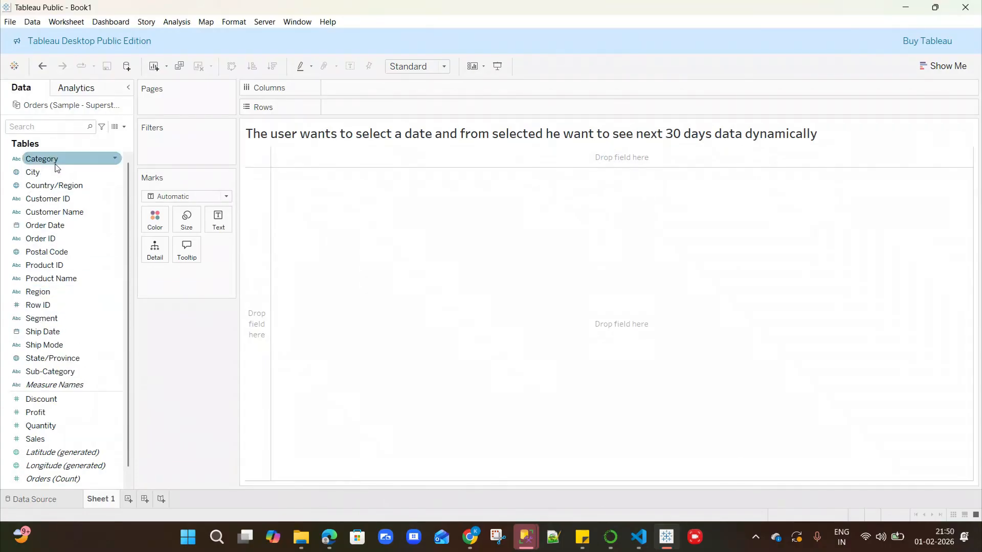
pyautogui.moveTo(45, 225); pyautogui.dragTo(348, 112)
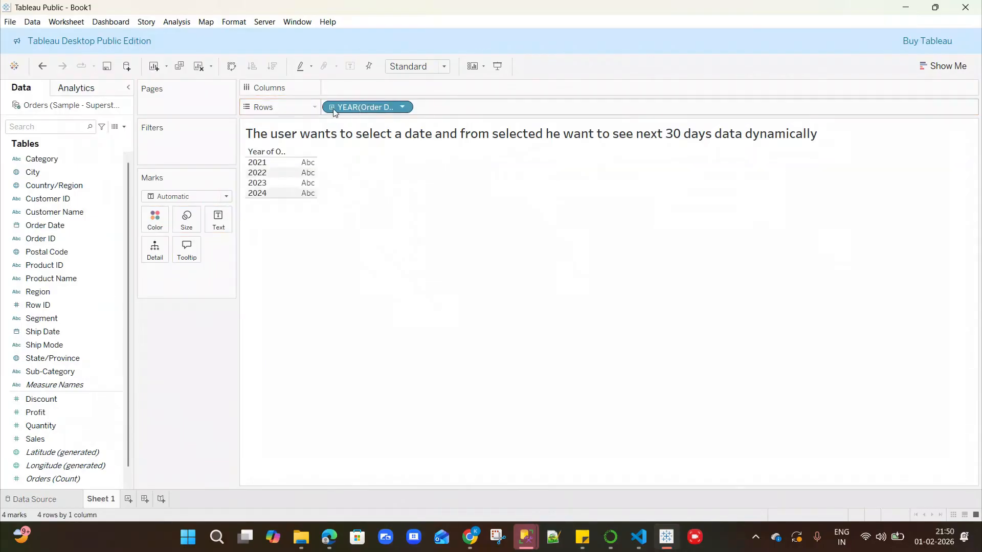
pyautogui.click(332, 108)
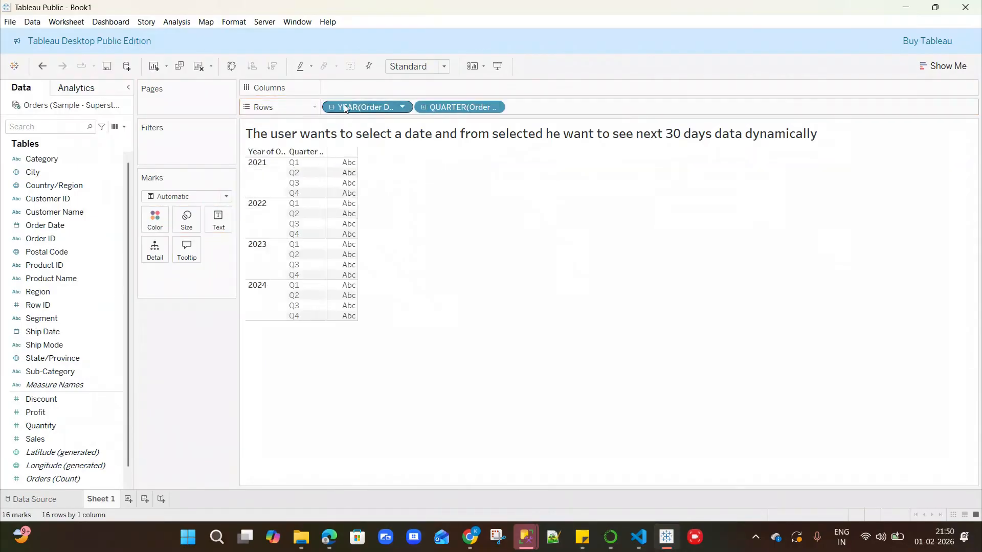
pyautogui.click(424, 107)
pyautogui.click(516, 107)
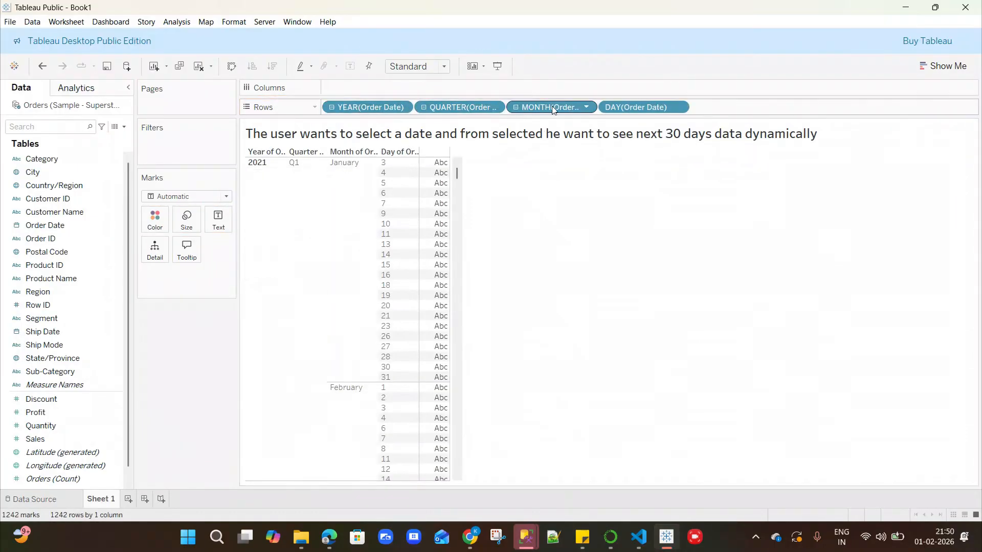
# Examine the daily order dates across the view, especially the November and December 2024 days spanning a 30-day window
pyautogui.scroll(-4, 409, 337)
pyautogui.scroll(4, 414, 337)
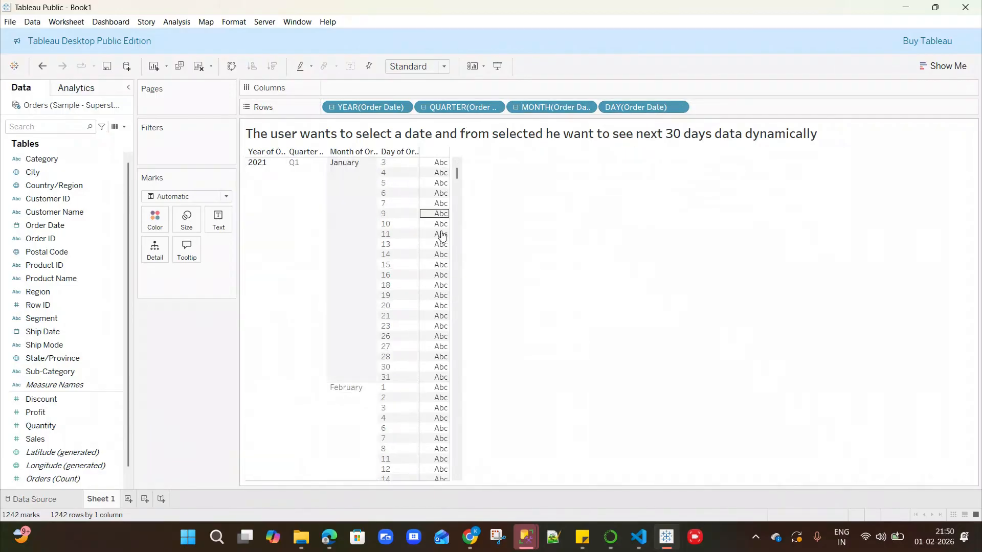
pyautogui.scroll(-6, 338, 228)
pyautogui.moveTo(456, 177); pyautogui.dragTo(458, 465)
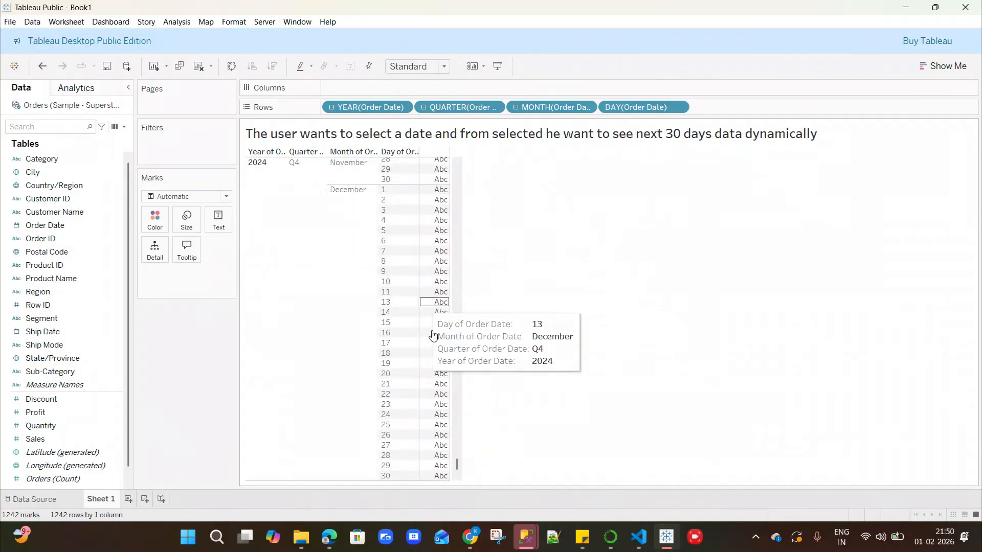
pyautogui.scroll(7, 392, 264)
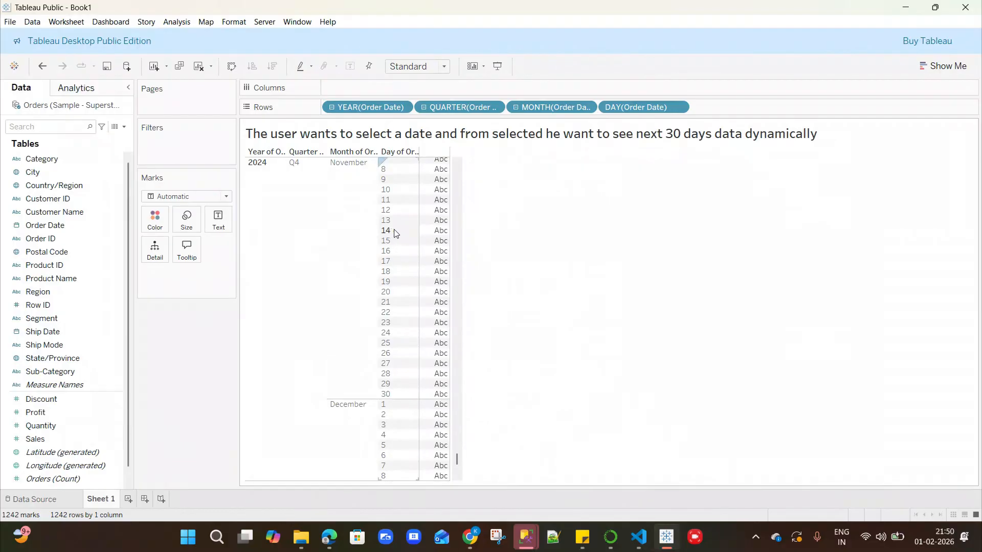
pyautogui.scroll(-7, 396, 234)
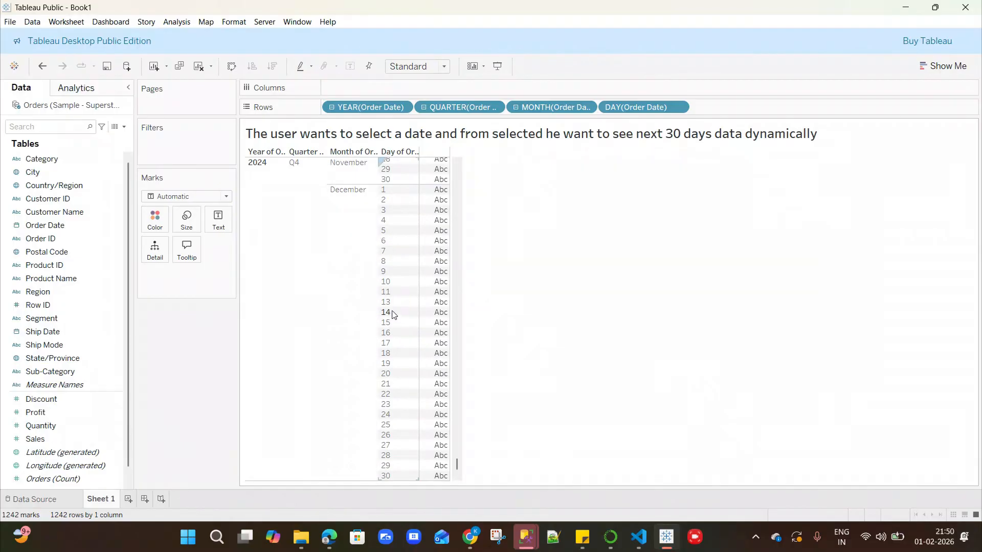
pyautogui.scroll(3, 389, 240)
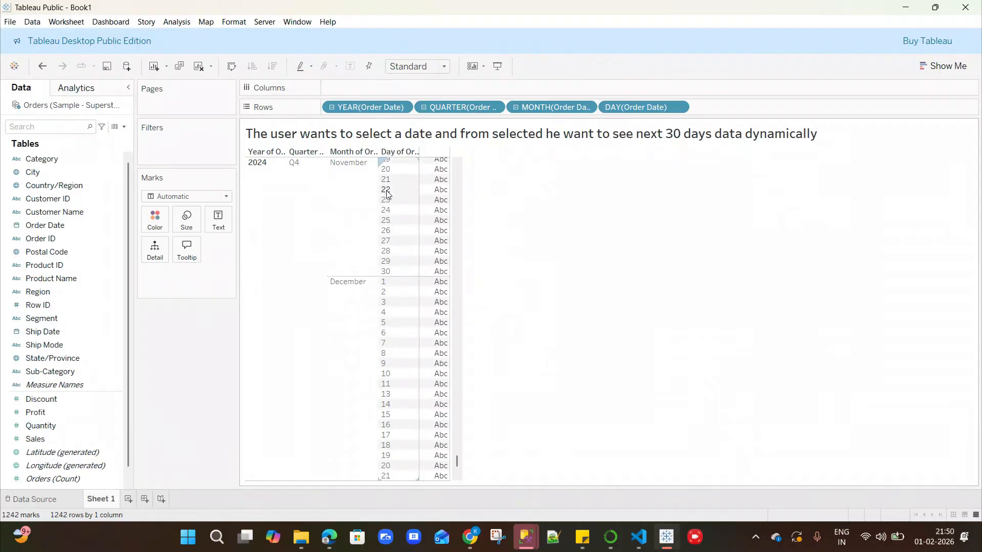
pyautogui.scroll(2, 388, 195)
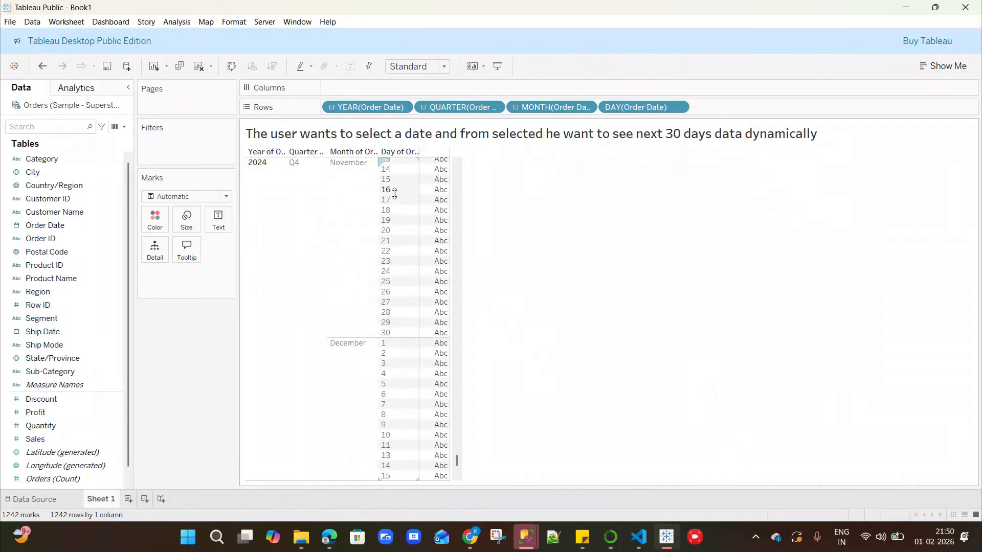
pyautogui.scroll(-2, 394, 197)
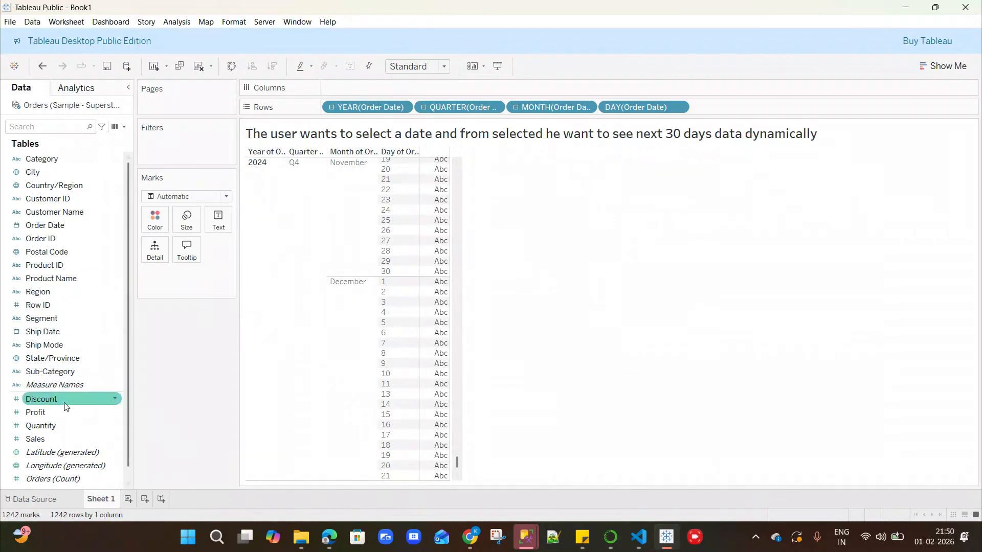
# Show Sales as text for each order day and widen the values column
pyautogui.scroll(-1, 50, 419)
pyautogui.moveTo(49, 425); pyautogui.dragTo(214, 222)
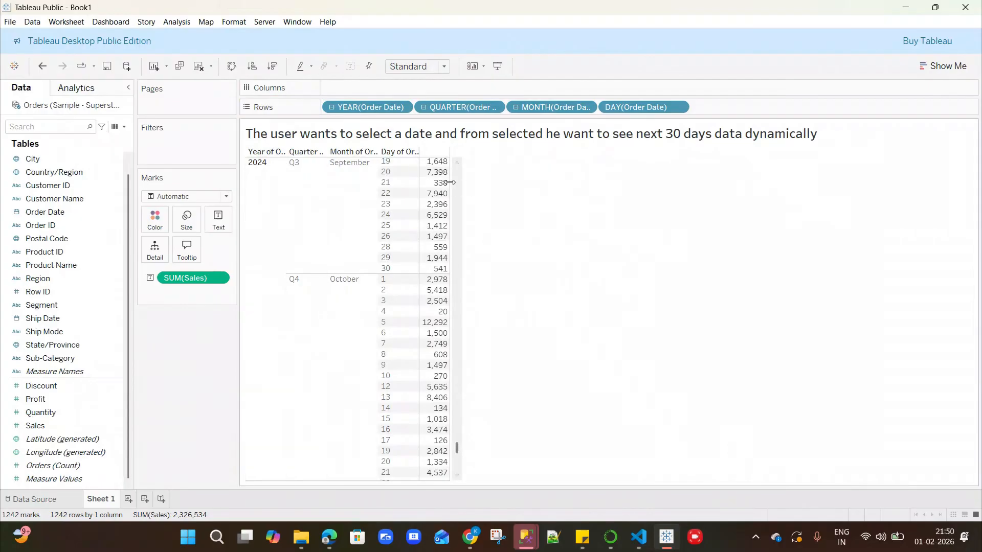
pyautogui.moveTo(450, 183); pyautogui.dragTo(533, 178)
# Examine the daily sales values back through 2024 and 2023, especially the September to October 2023 days as a 30-day window
pyautogui.scroll(8, 482, 257)
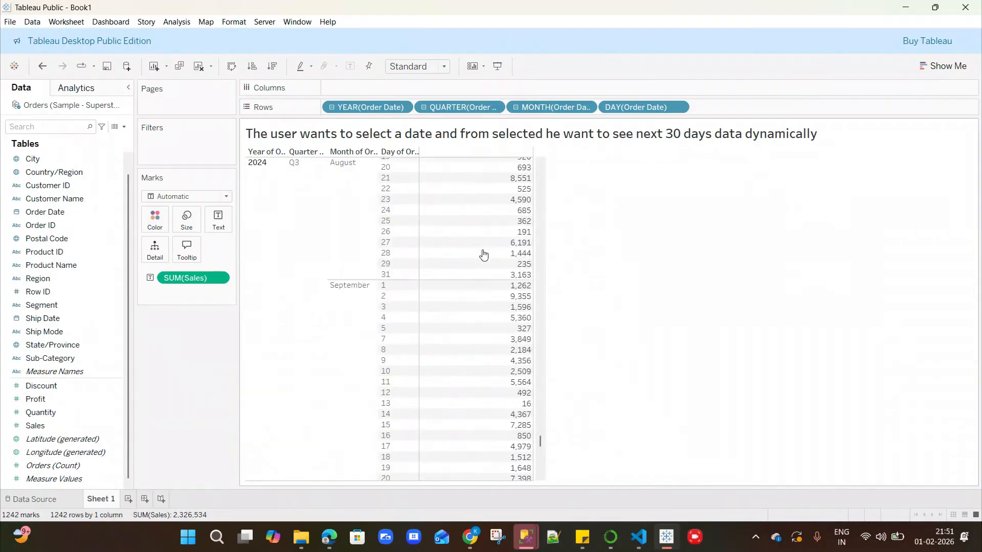
pyautogui.scroll(20, 472, 249)
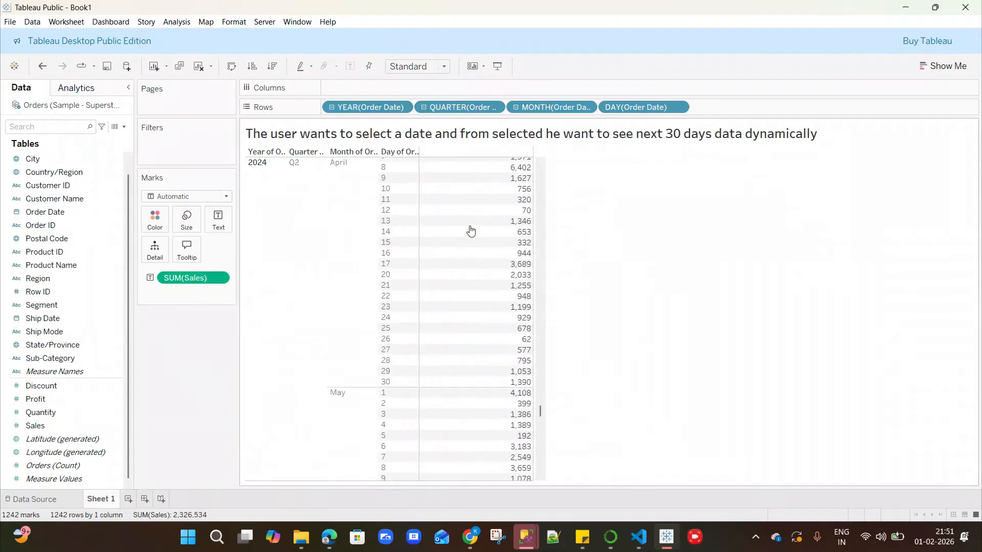
pyautogui.scroll(20, 471, 231)
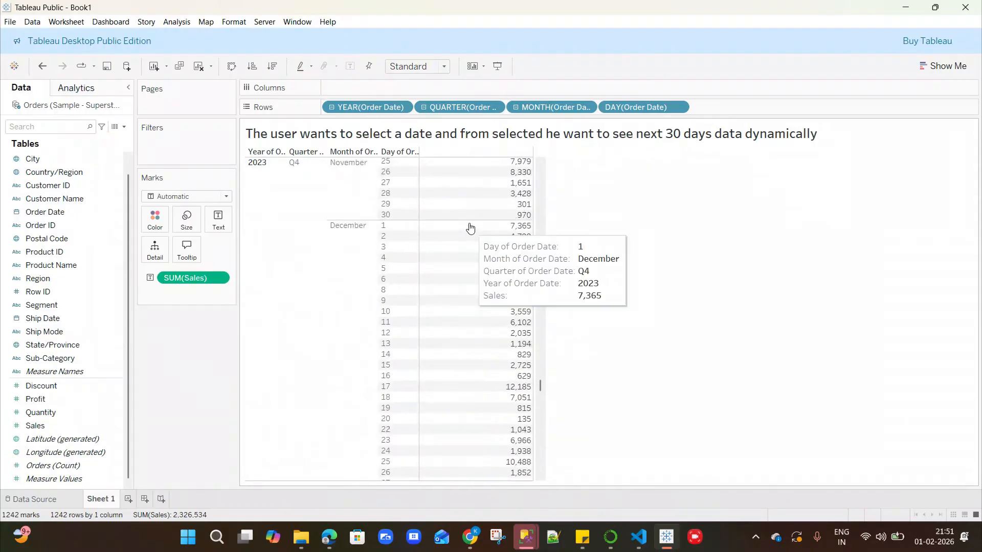
pyautogui.scroll(12, 468, 227)
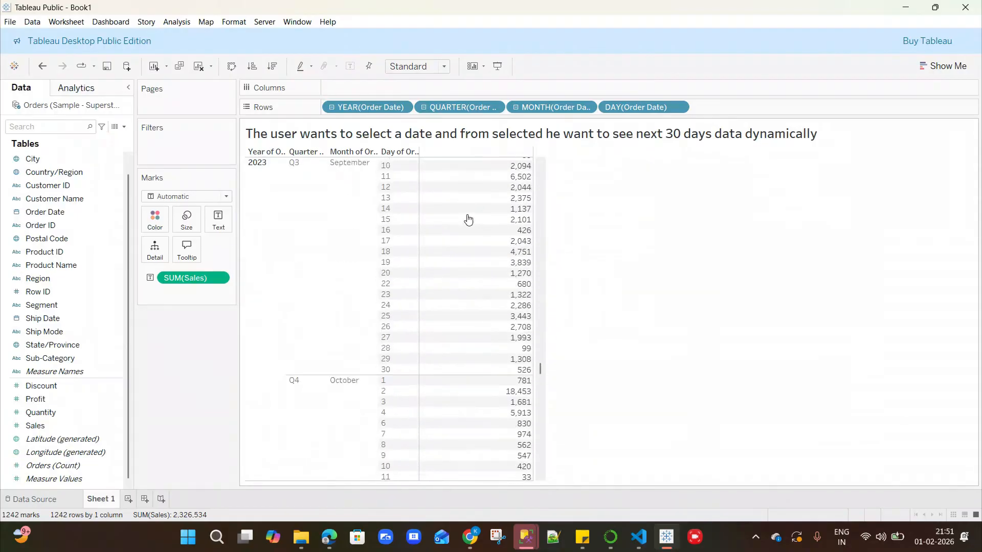
pyautogui.scroll(5, 445, 210)
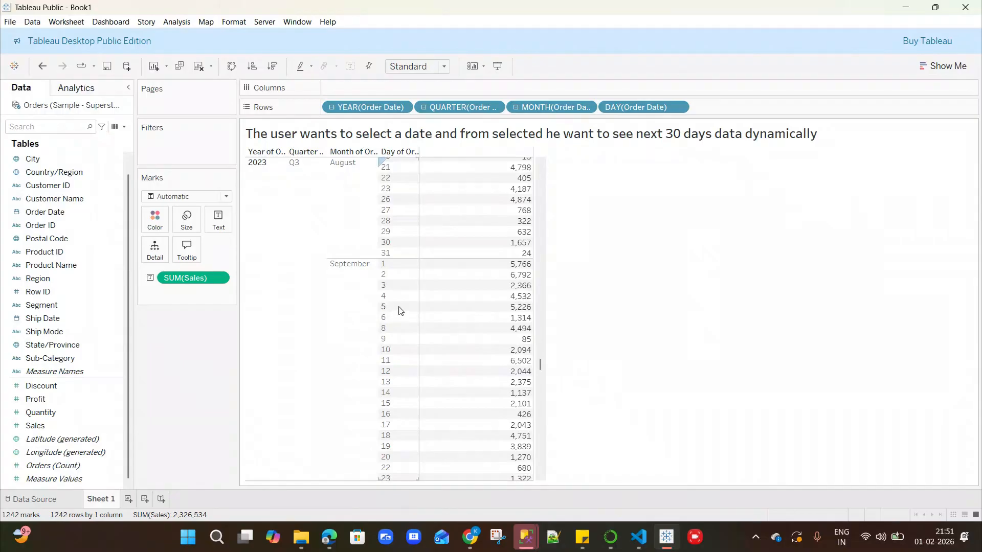
pyautogui.scroll(-5, 400, 310)
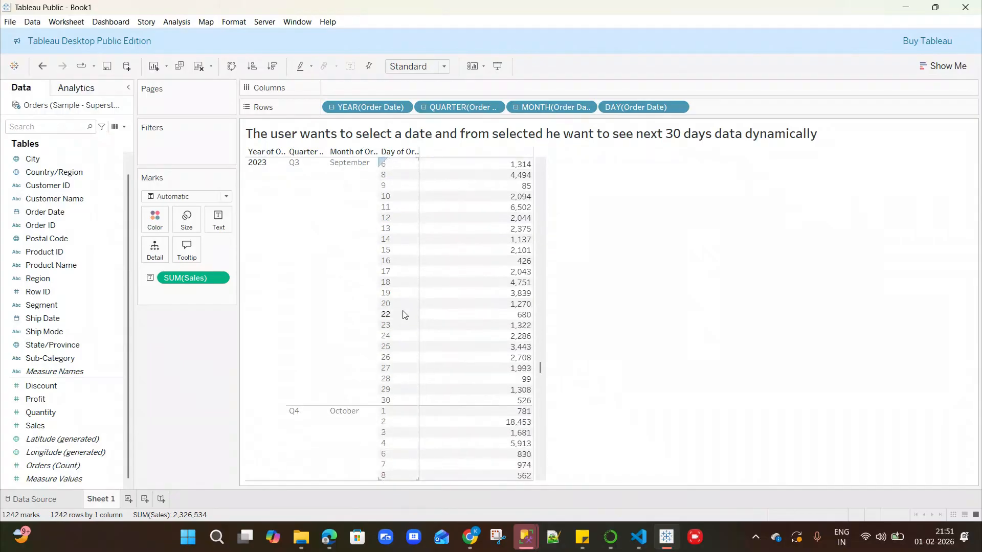
pyautogui.scroll(-3, 403, 314)
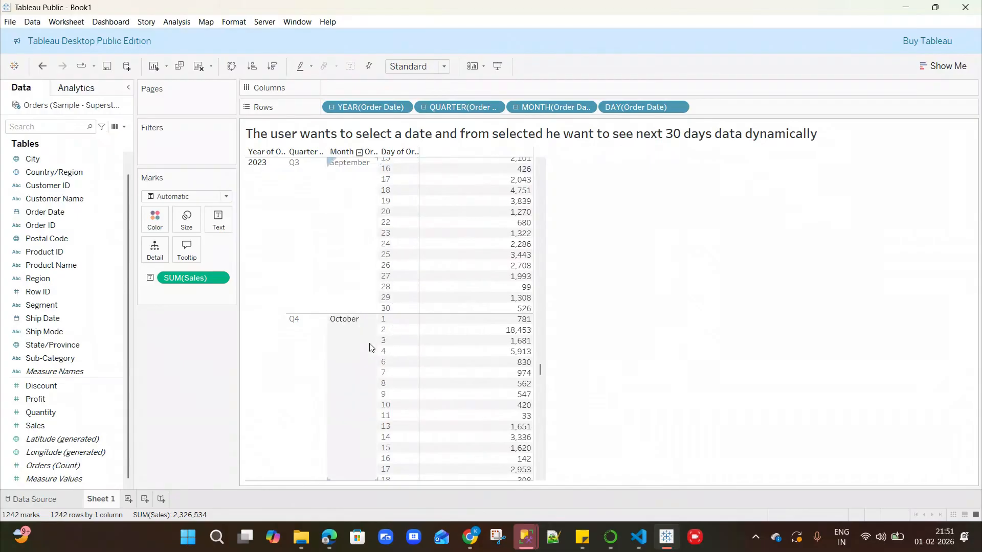
pyautogui.scroll(-2, 385, 349)
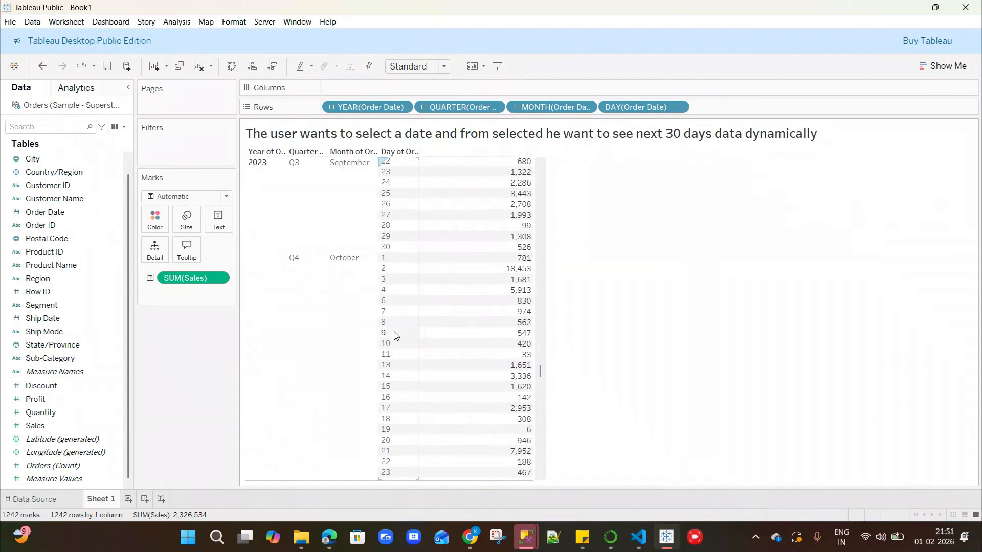
pyautogui.scroll(6, 407, 306)
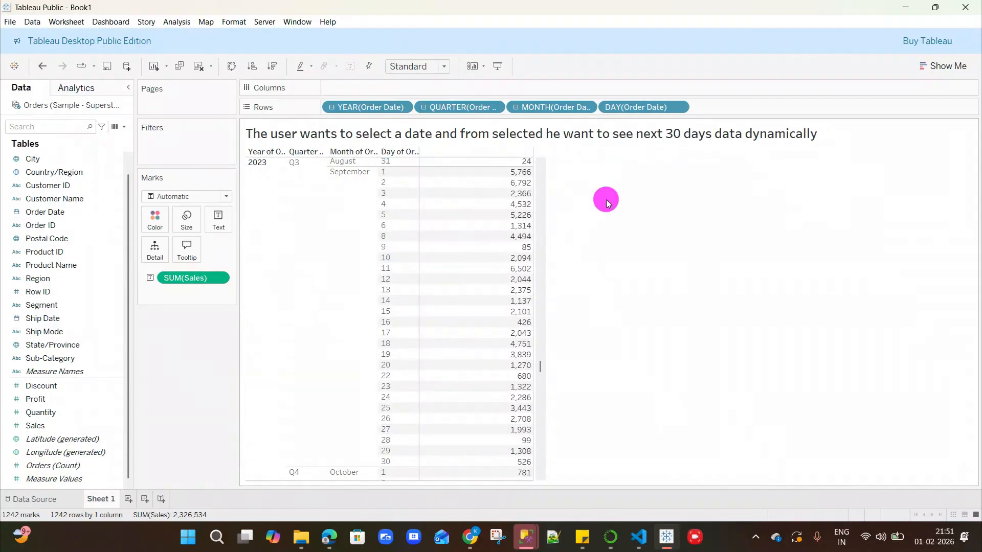
# Add a second worksheet and start a new parameter named "Select date"
pyautogui.click(128, 500)
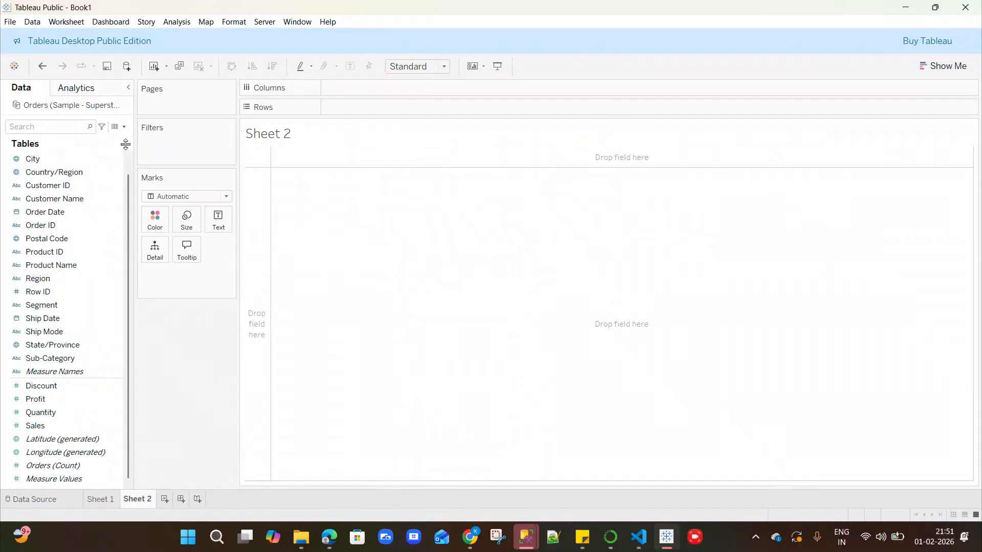
pyautogui.click(125, 127)
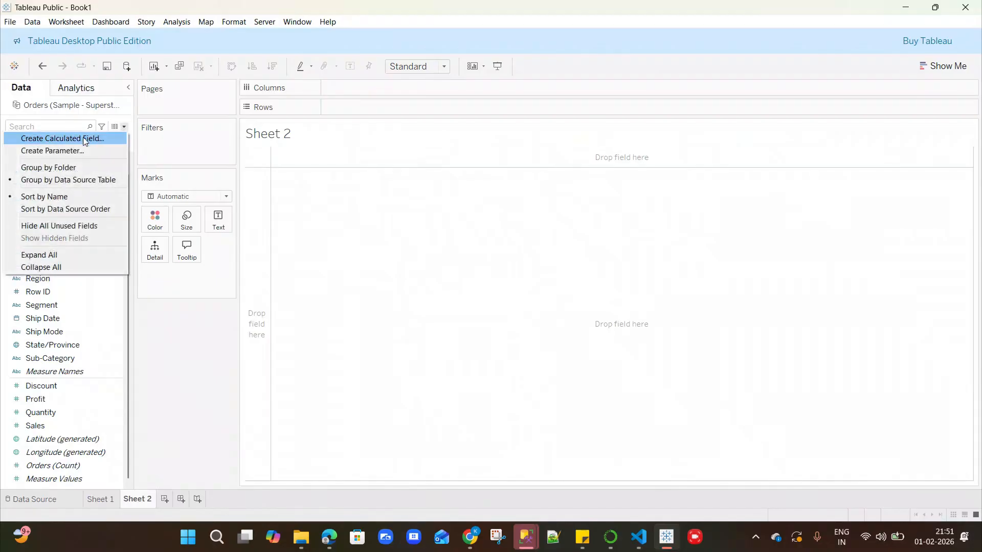
pyautogui.click(61, 151)
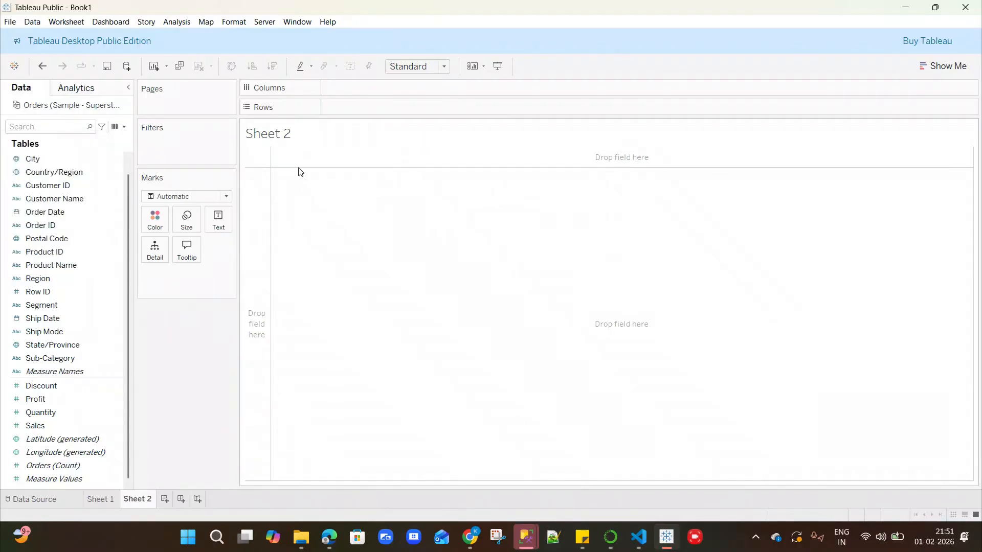
pyautogui.moveTo(382, 155); pyautogui.dragTo(303, 159)
pyautogui.write('Select ')
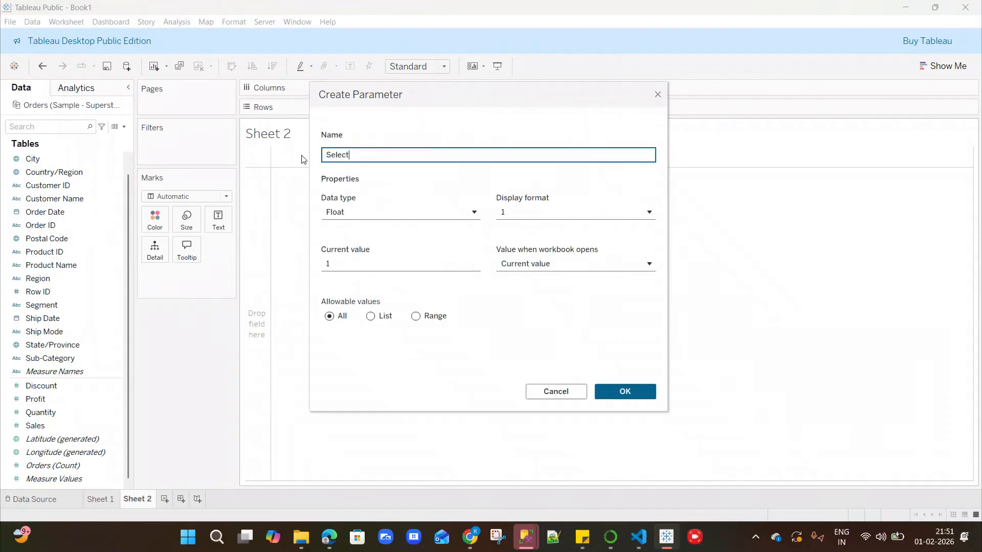
pyautogui.write('date')
# Set the Select date parameter's data type to Date and create the parameter
pyautogui.click(355, 214)
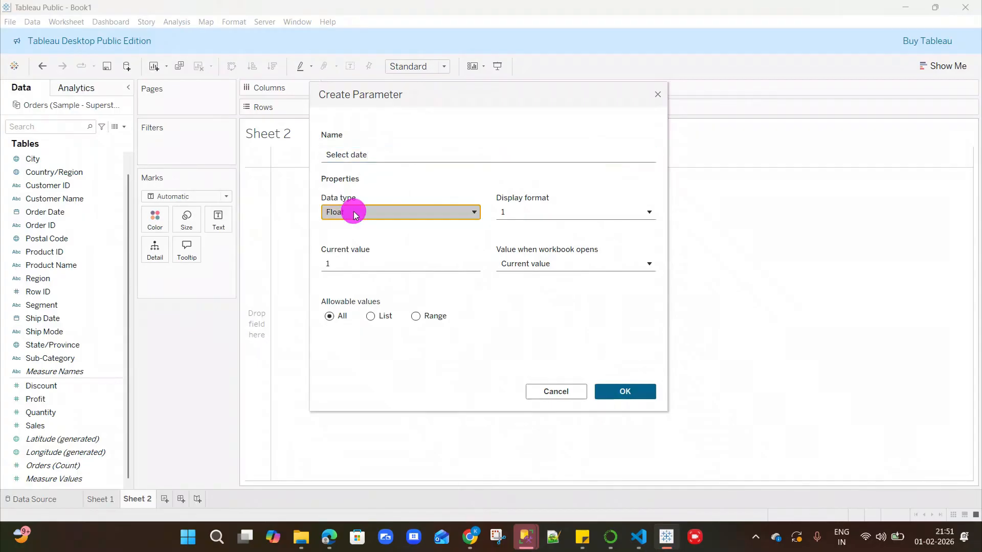
pyautogui.click(411, 182)
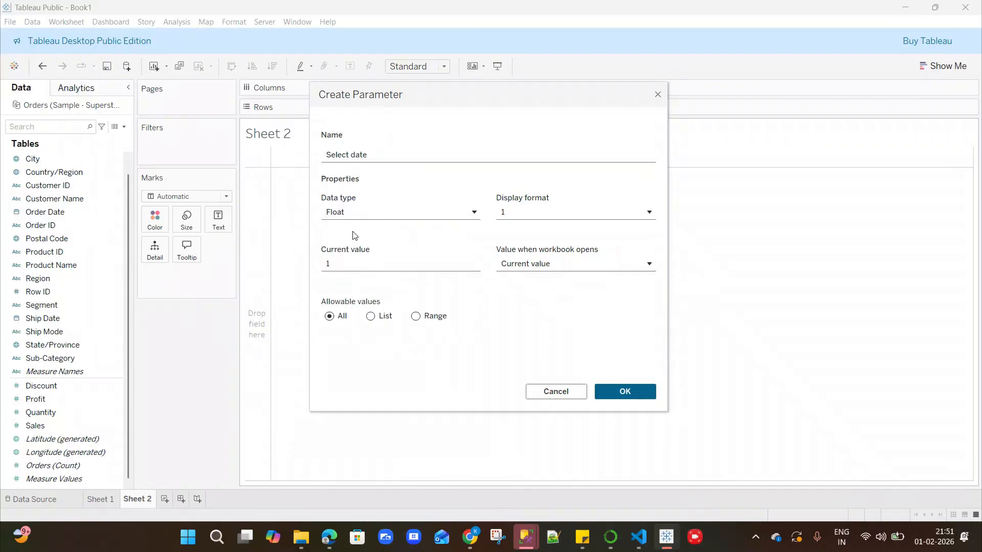
pyautogui.click(344, 209)
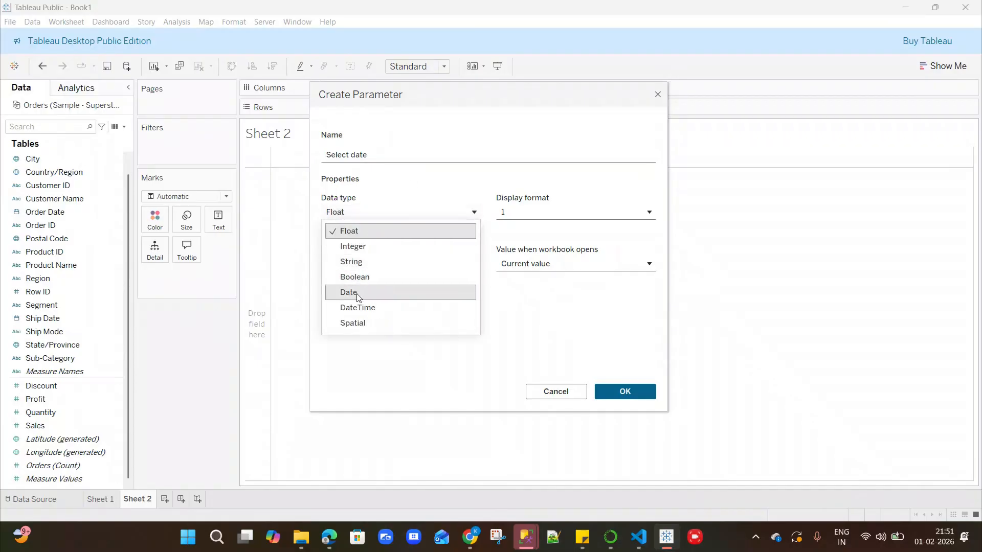
pyautogui.click(357, 294)
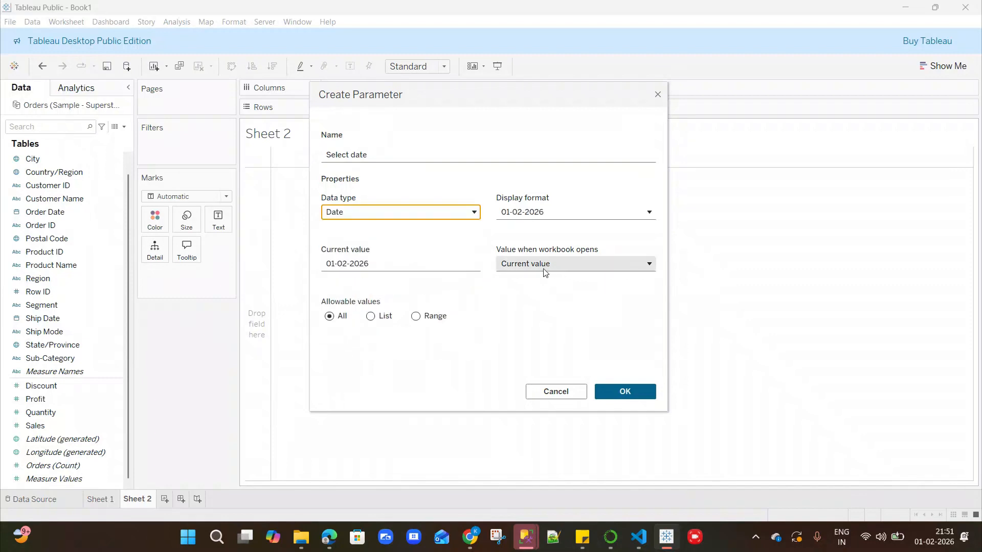
pyautogui.click(625, 392)
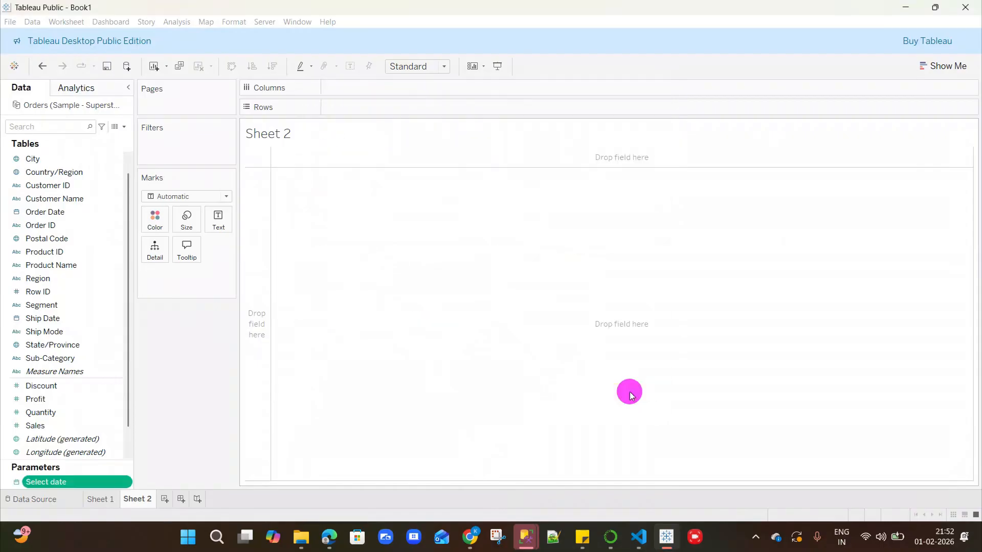
# Show the Select date parameter control on Sheet 2 and view its calendar
pyautogui.rightClick(127, 482)
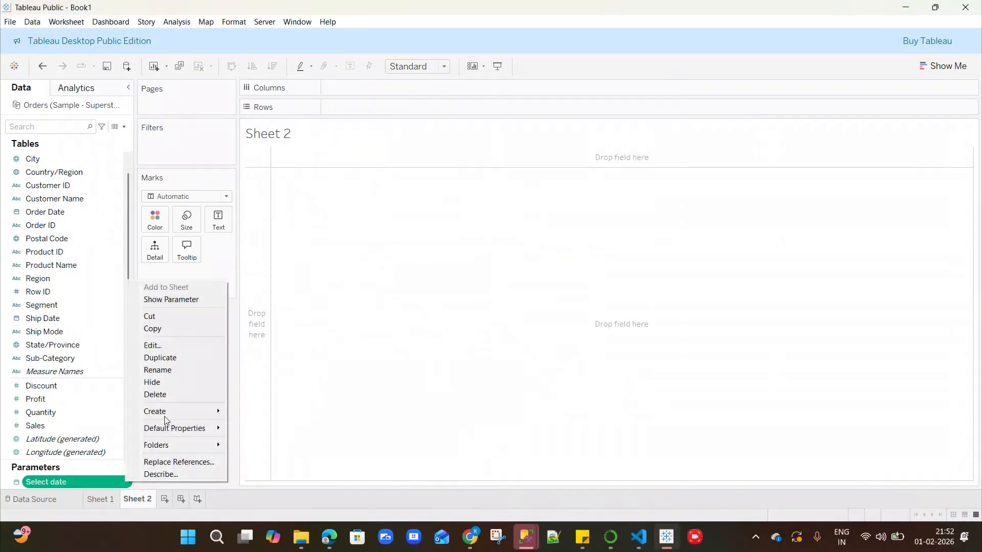
pyautogui.click(169, 300)
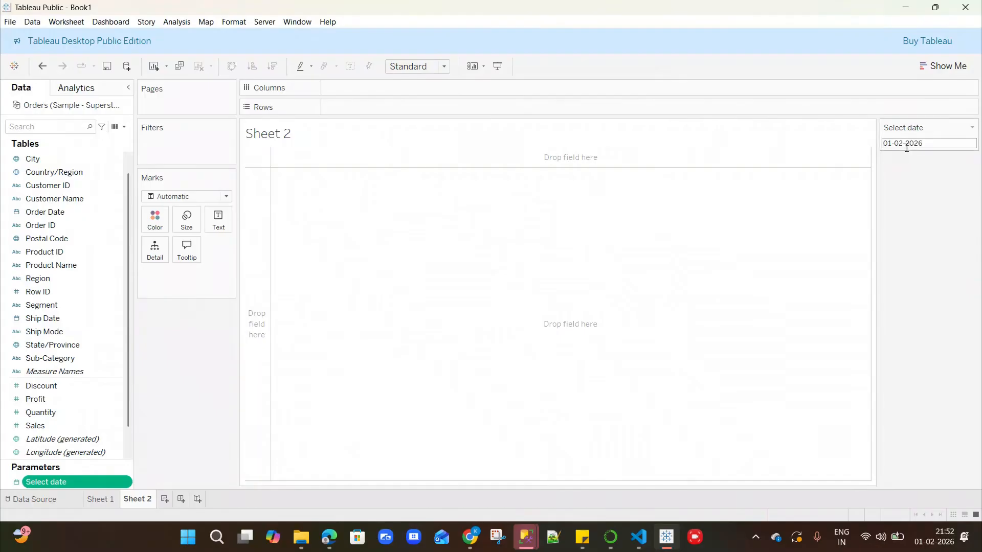
pyautogui.click(907, 146)
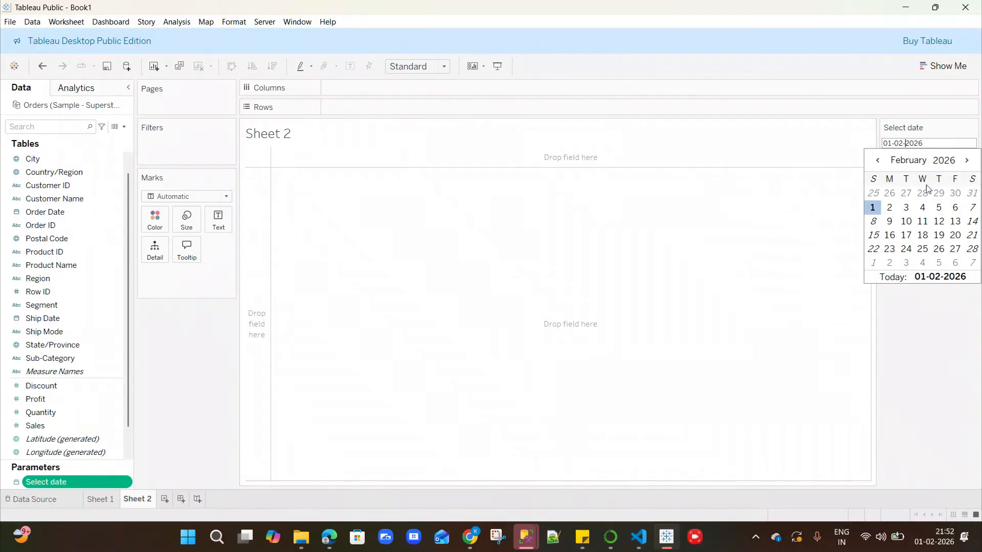
pyautogui.click(670, 187)
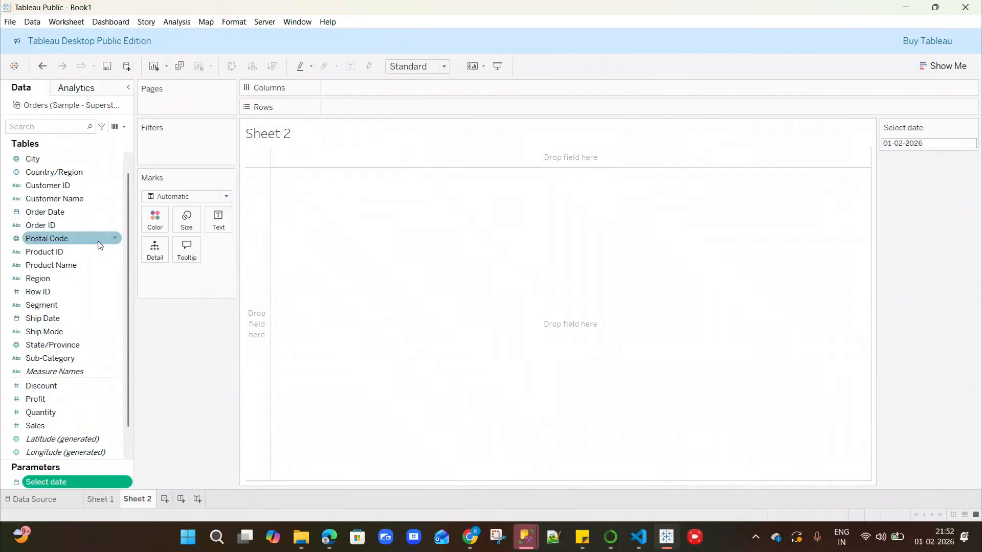
# Return to Sheet 1 and show the Select date parameter control there
pyautogui.scroll(1, 79, 220)
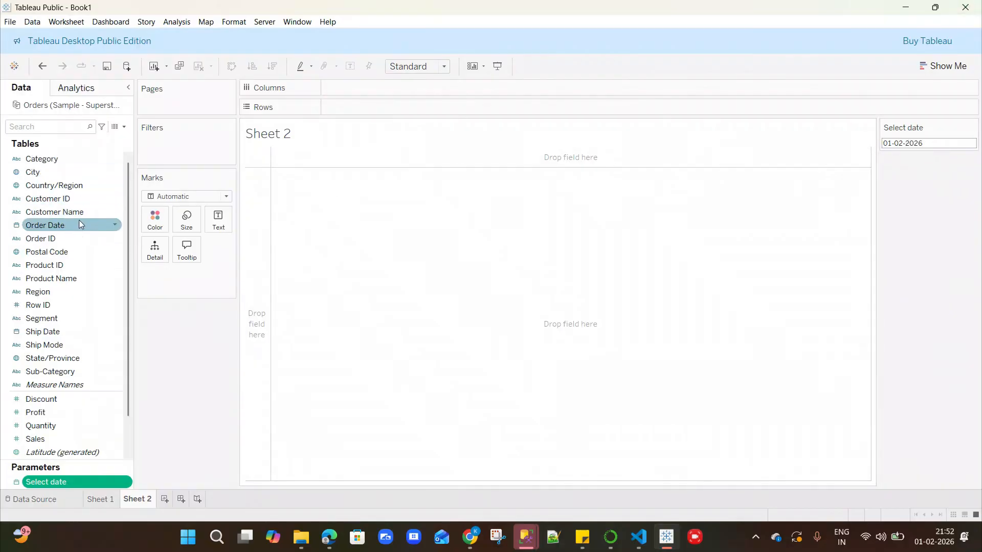
pyautogui.click(105, 499)
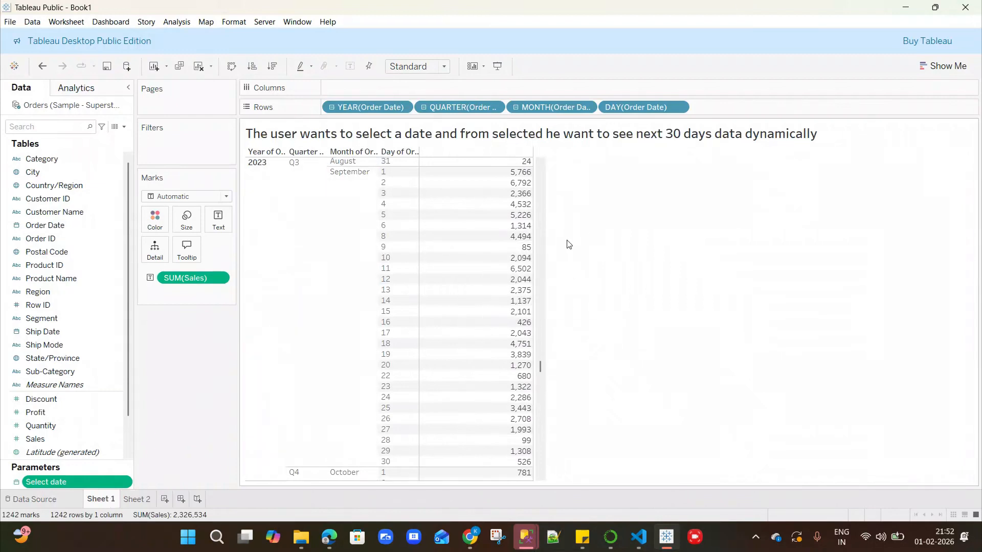
pyautogui.scroll(1, 261, 307)
pyautogui.click(133, 500)
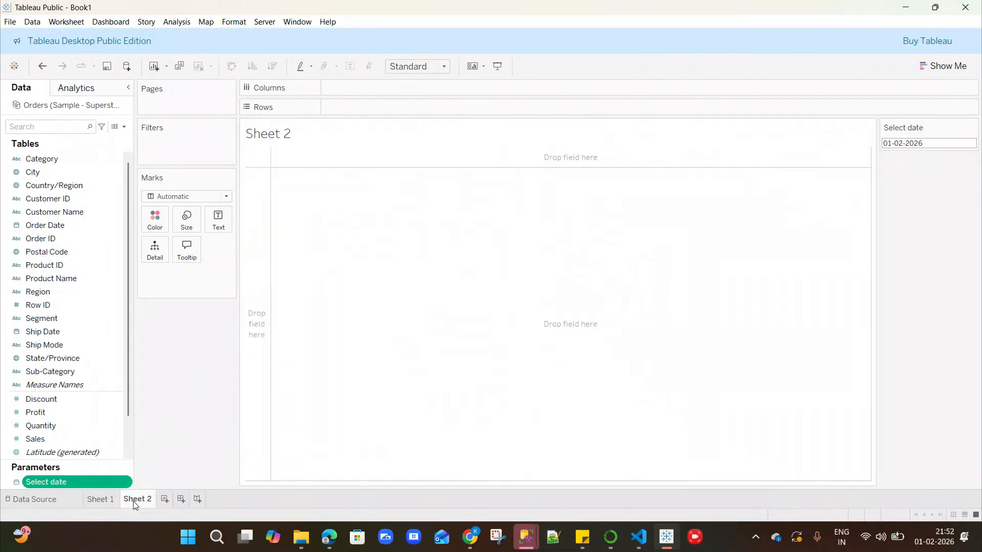
pyautogui.click(99, 499)
pyautogui.click(126, 485)
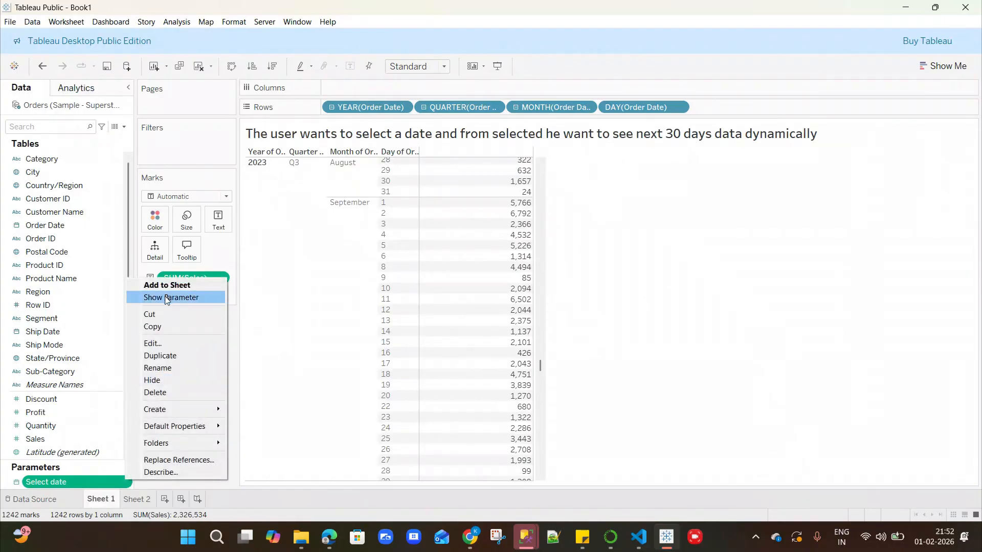
pyautogui.click(164, 301)
# Set the Select date parameter on Sheet 1 to 08-02-2024 and look through the daily sales rows
pyautogui.click(908, 143)
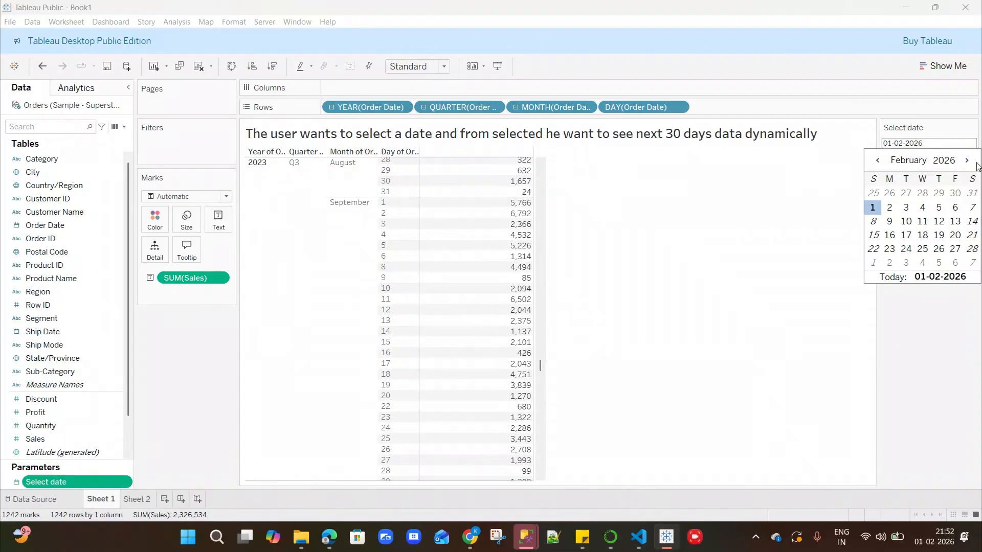
pyautogui.press('BackSpace')
pyautogui.write('4')
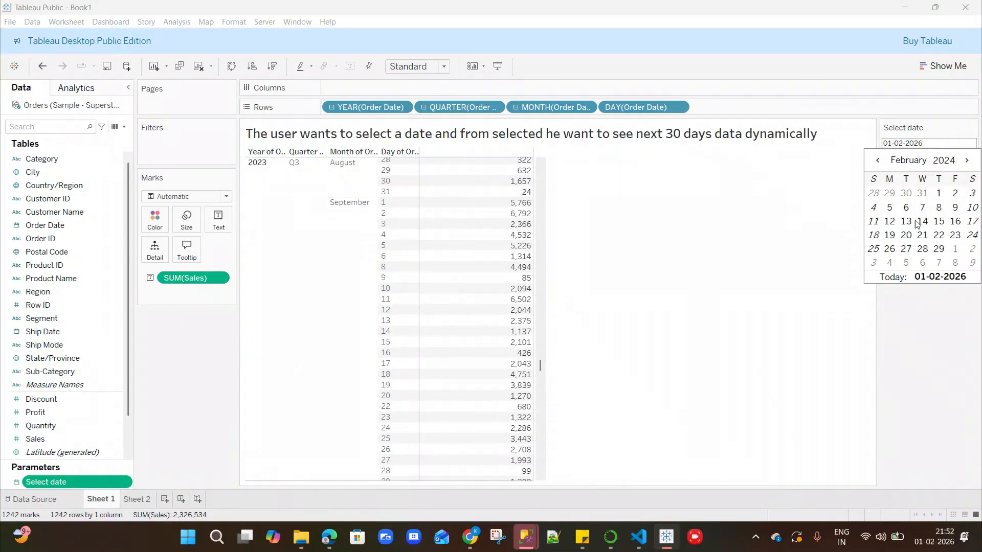
pyautogui.click(939, 208)
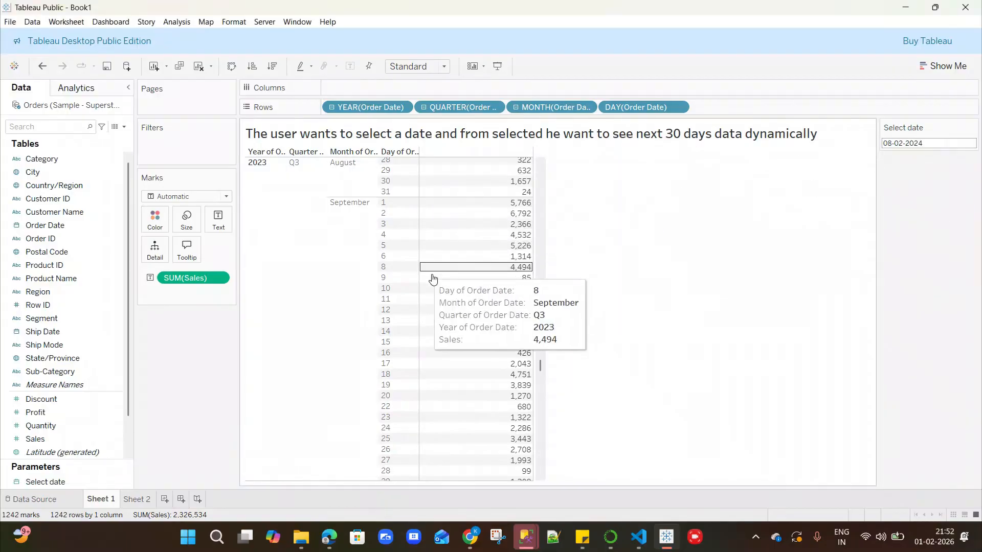
pyautogui.scroll(3, 437, 262)
pyautogui.scroll(15, 436, 260)
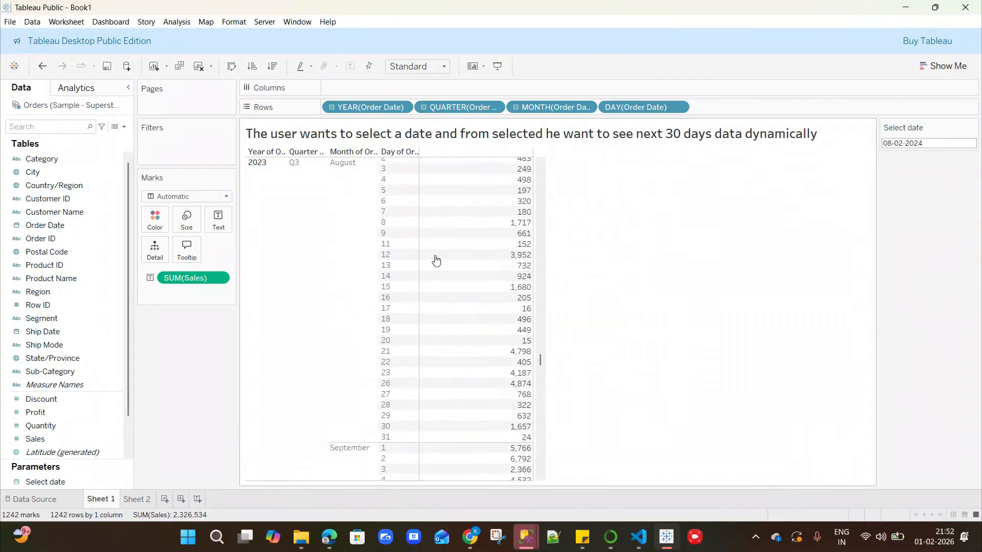
pyautogui.scroll(10, 431, 259)
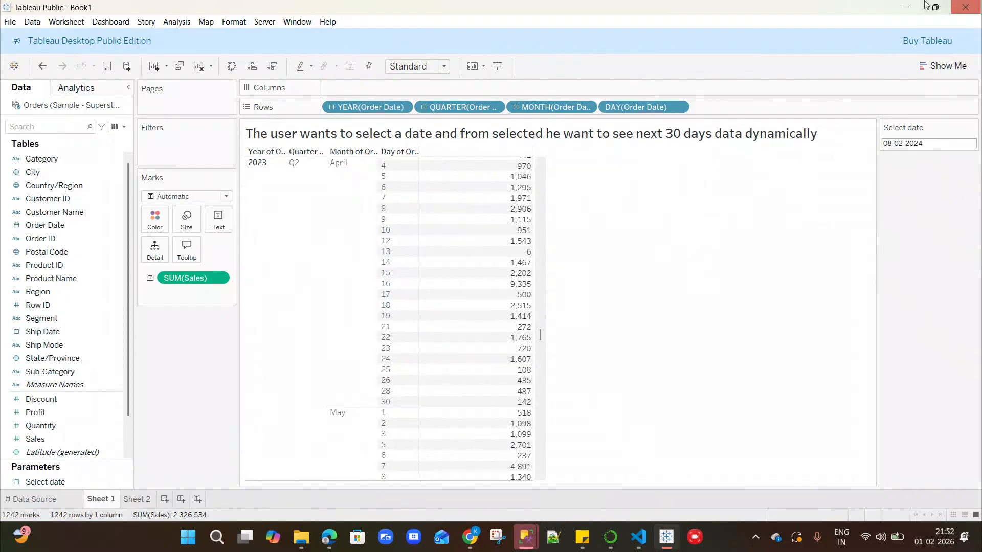
# Create a calculated field on the Orders data with the condition [Order Date]>=[Select date]
pyautogui.click(124, 128)
pyautogui.click(85, 141)
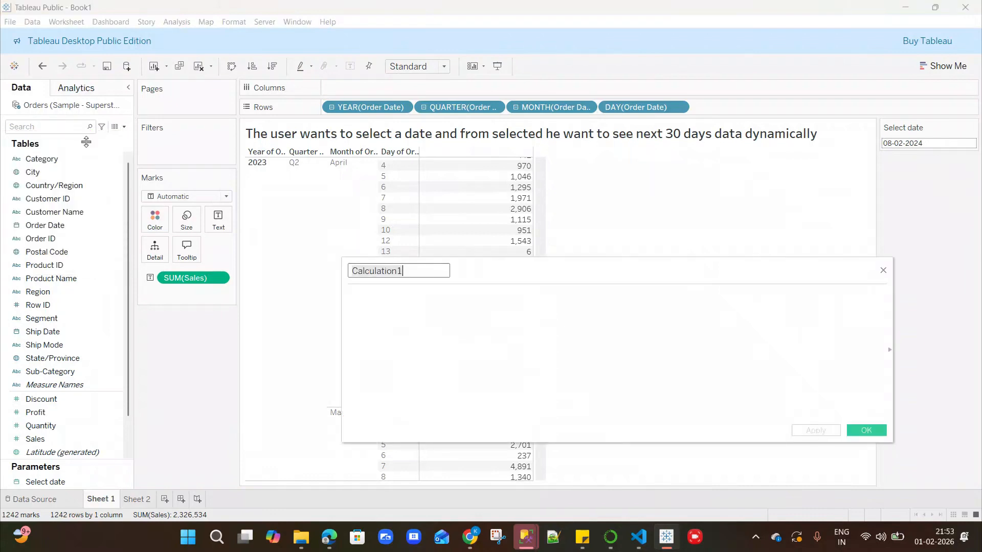
pyautogui.click(438, 330)
pyautogui.moveTo(488, 265); pyautogui.dragTo(511, 181)
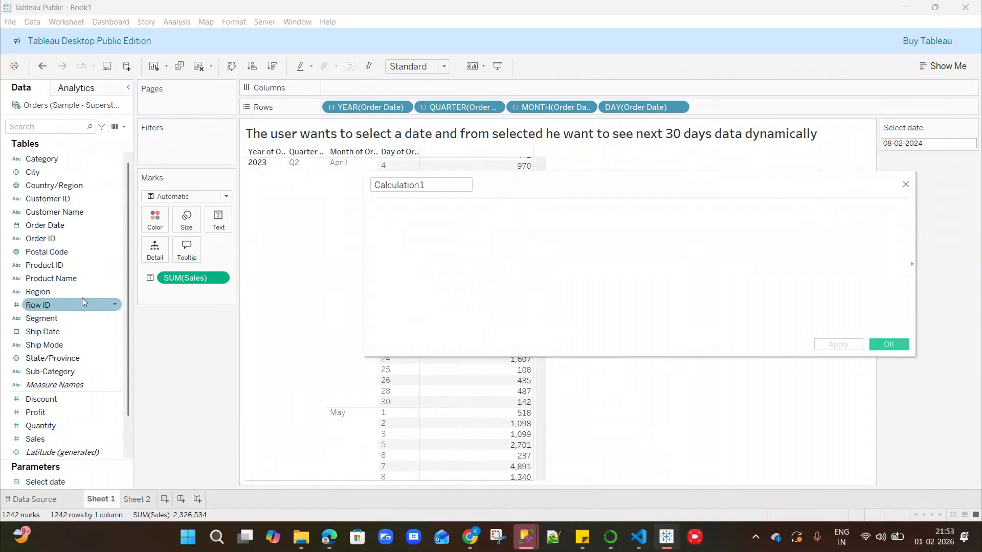
pyautogui.write('or')
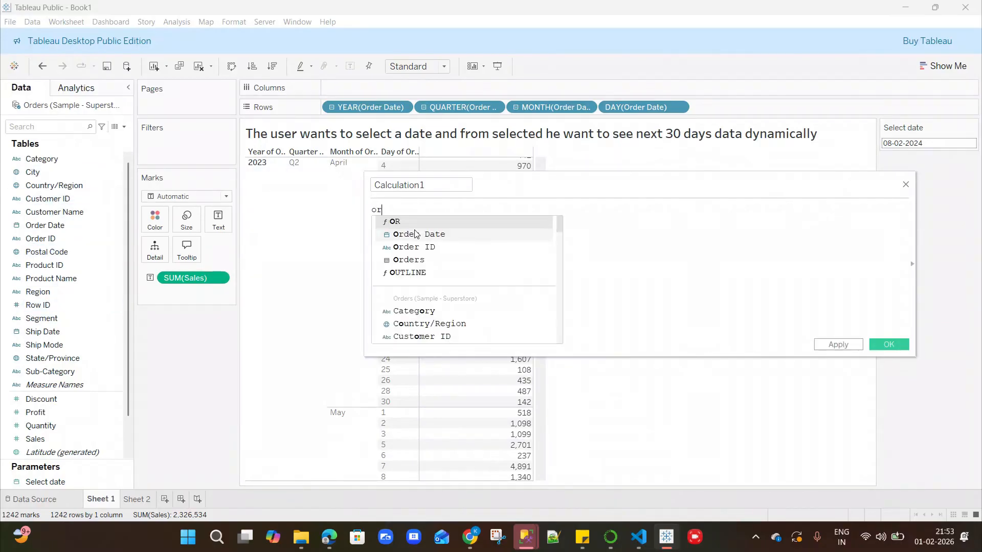
pyautogui.click(421, 234)
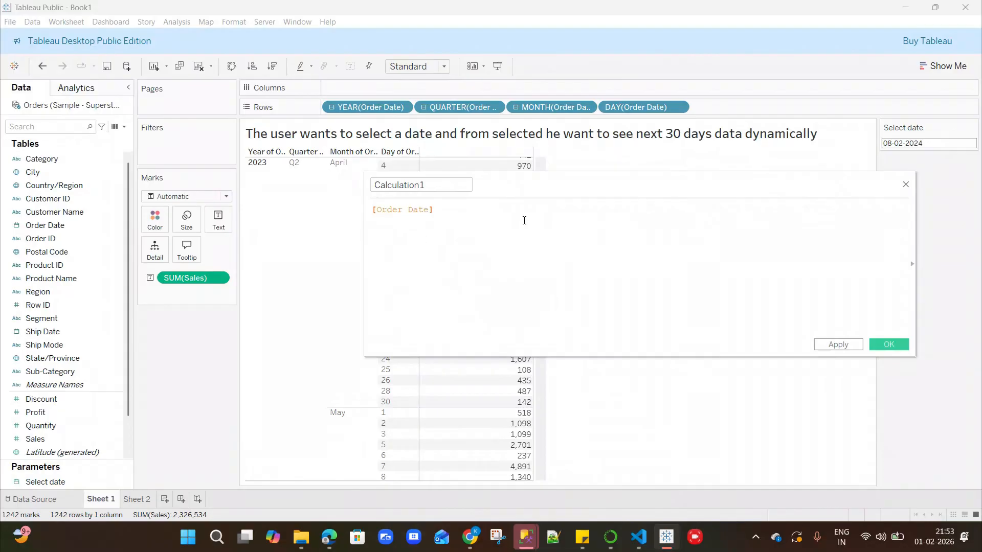
pyautogui.write('>')
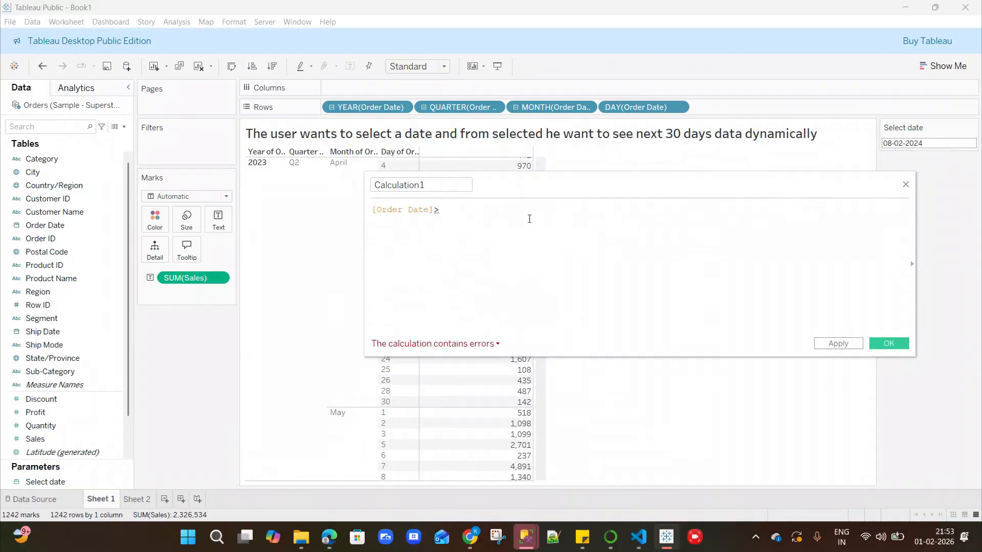
pyautogui.write('=')
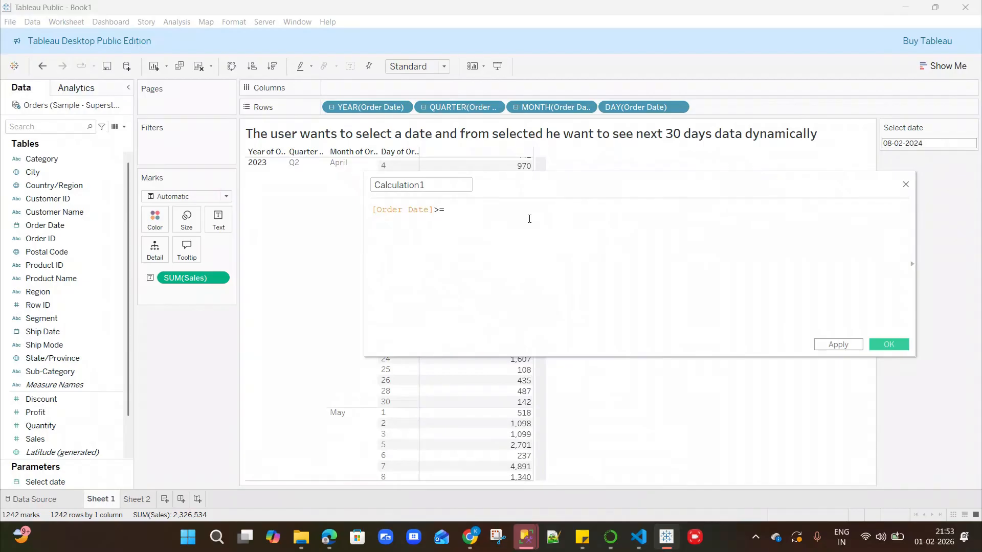
pyautogui.write('se')
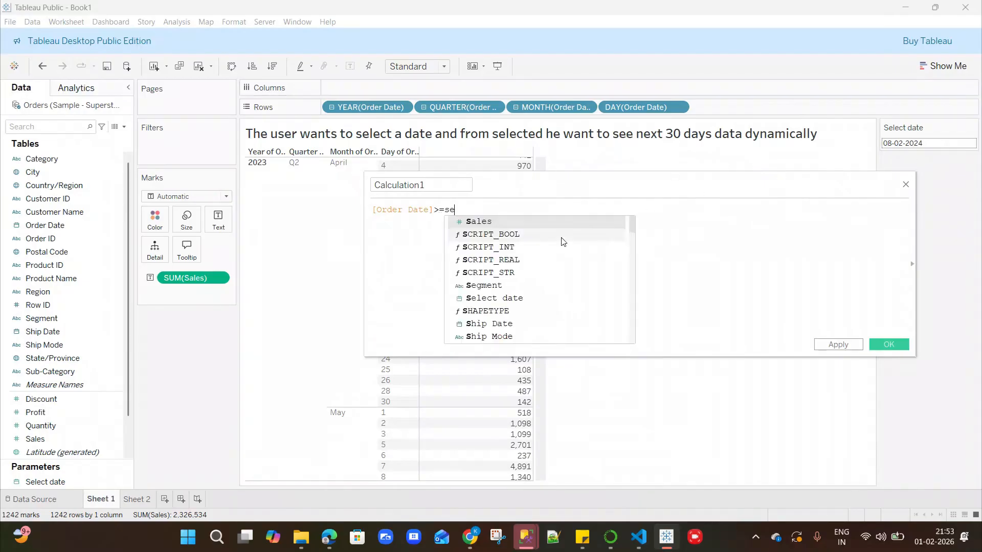
pyautogui.write('l')
pyautogui.click(483, 221)
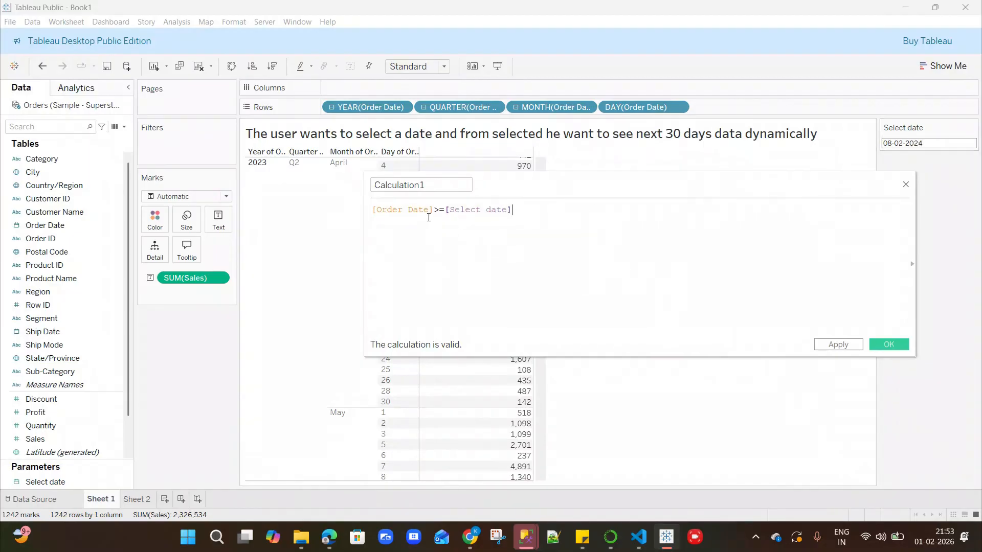
pyautogui.moveTo(374, 210); pyautogui.dragTo(433, 210)
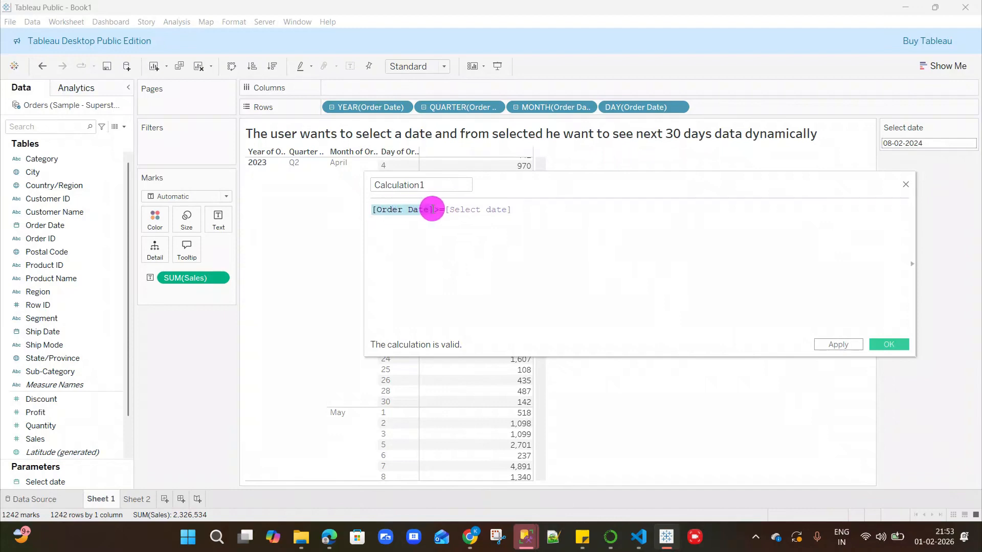
pyautogui.click(455, 218)
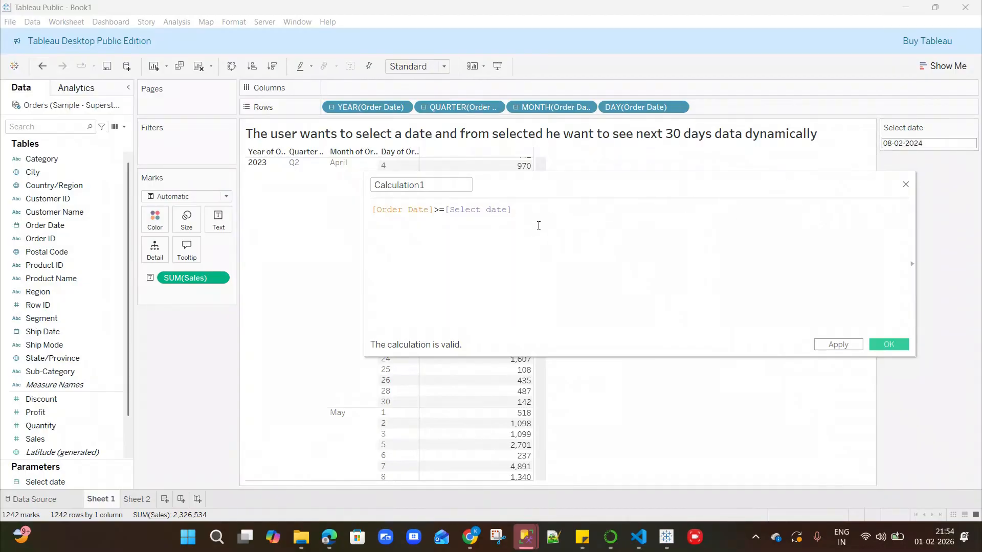
# Add a second line to the formula that begins the upper limit with AND [Order Date]<=
pyautogui.press('Return')
pyautogui.write('an')
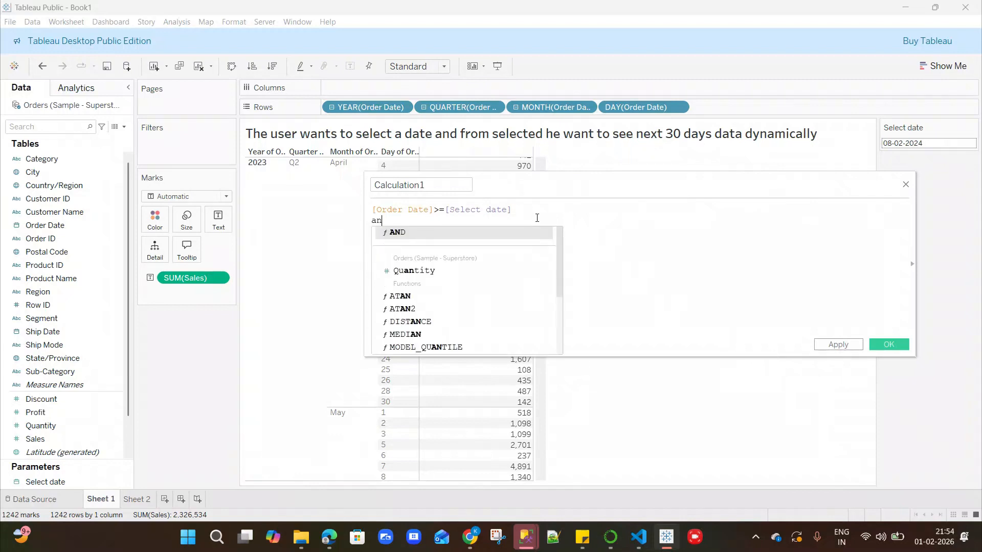
pyautogui.click(399, 232)
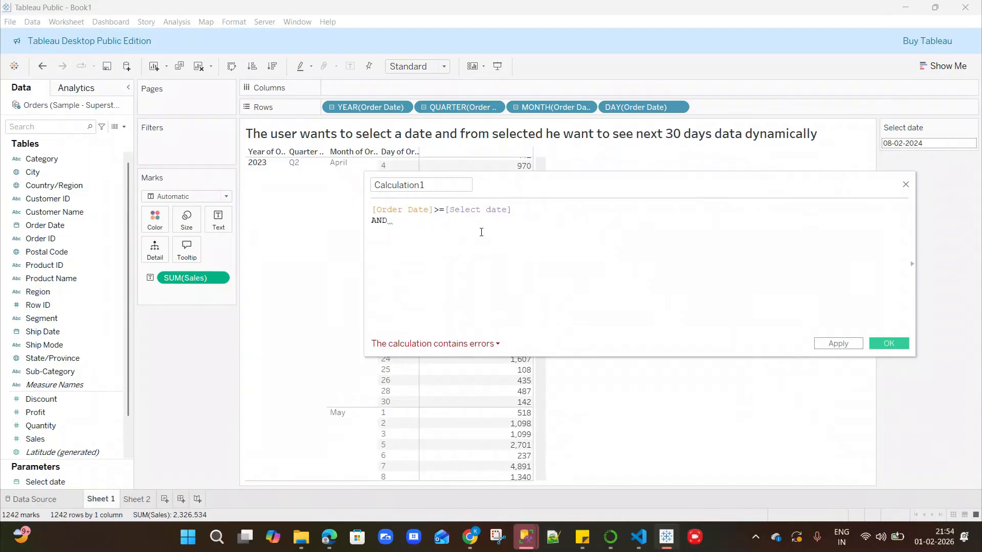
pyautogui.write('or')
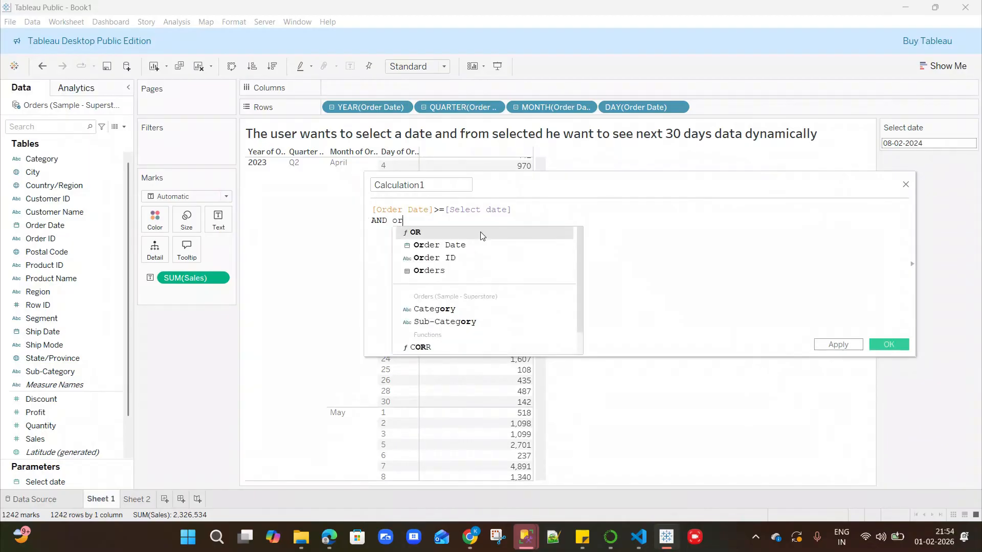
pyautogui.click(429, 245)
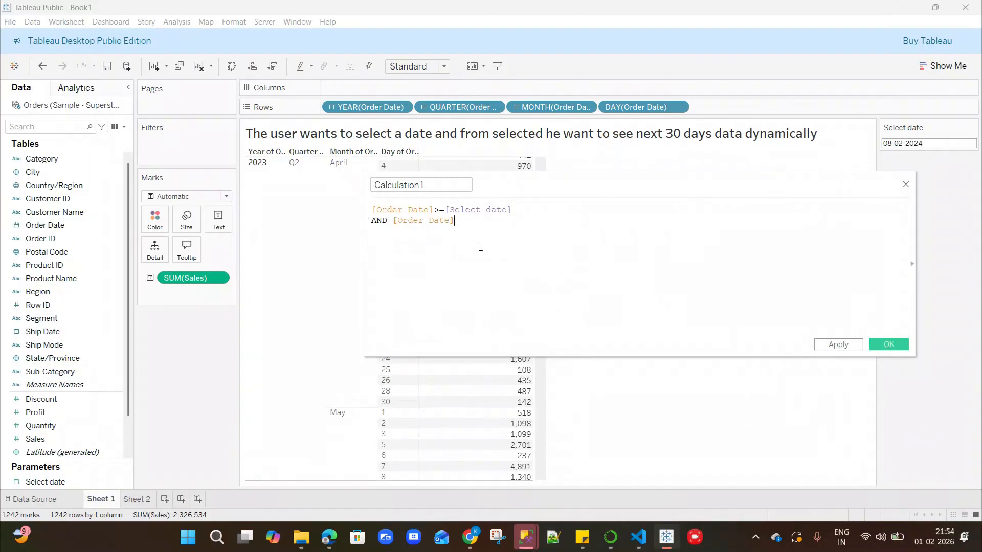
pyautogui.write('<')
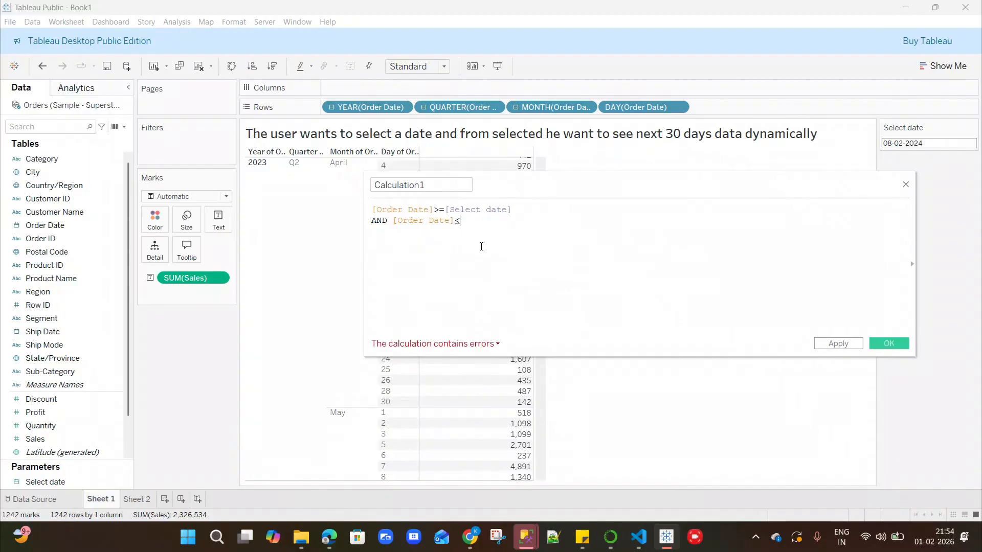
pyautogui.write('=')
# Complete the upper date limit in the formula with DATEADD('day',30,[Select date])
pyautogui.write('date')
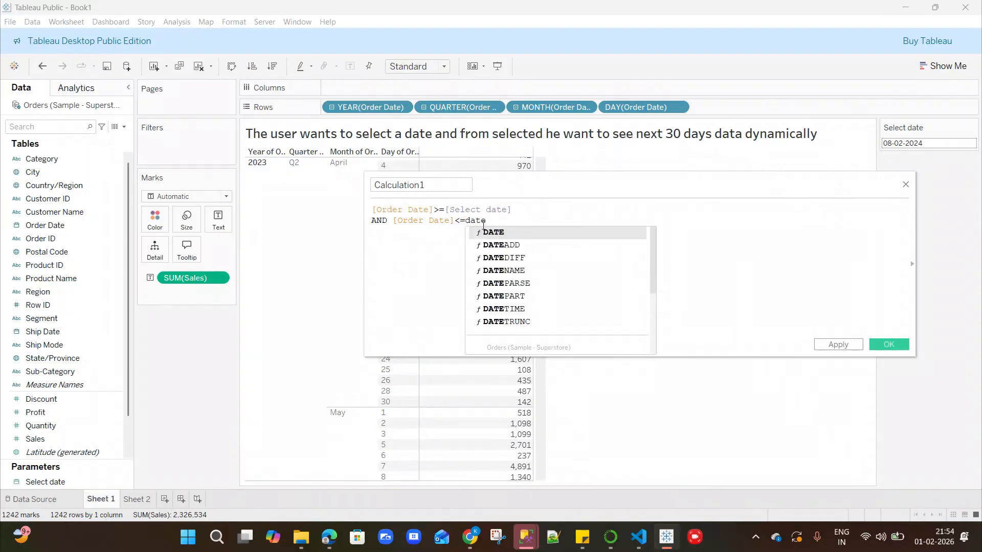
pyautogui.doubleClick(523, 246)
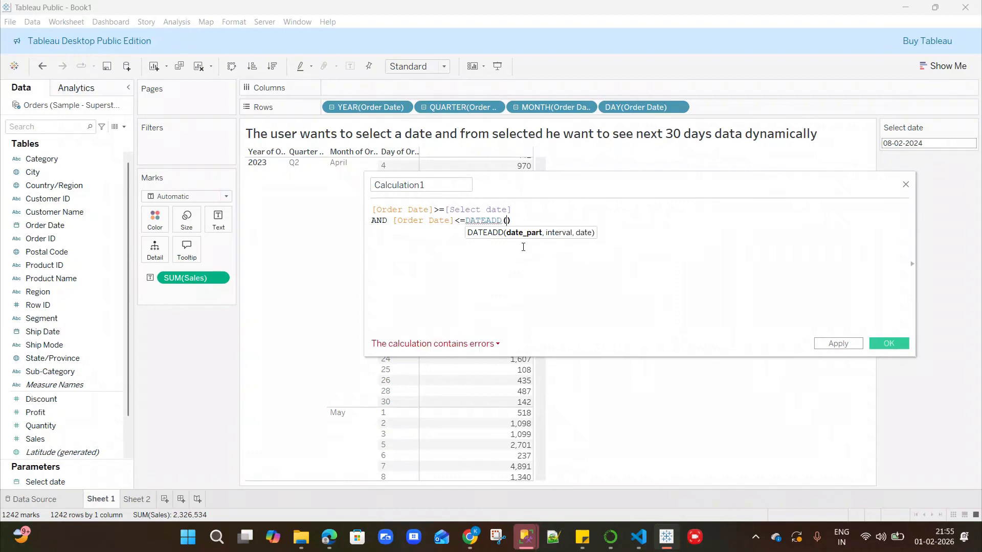
pyautogui.write("''")
pyautogui.write('d')
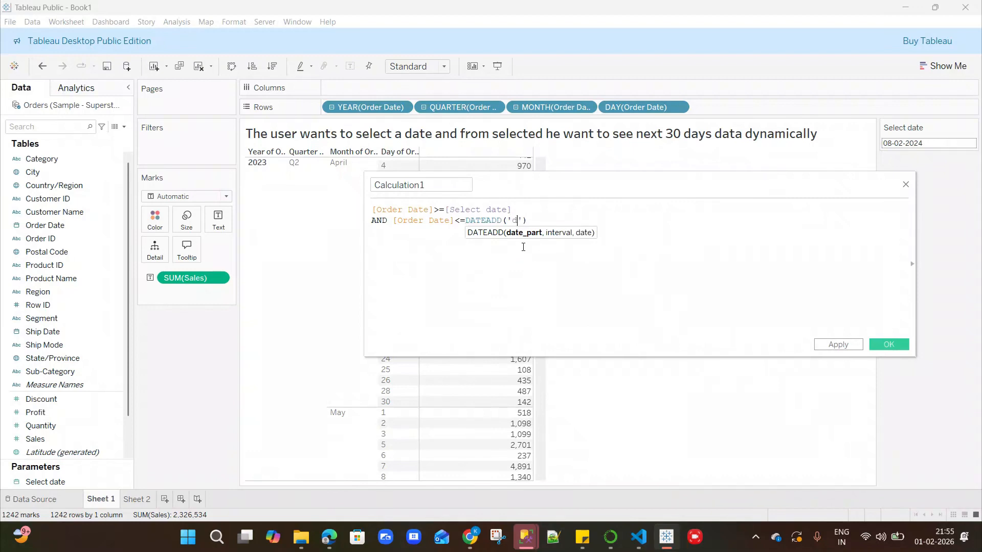
pyautogui.write('ay')
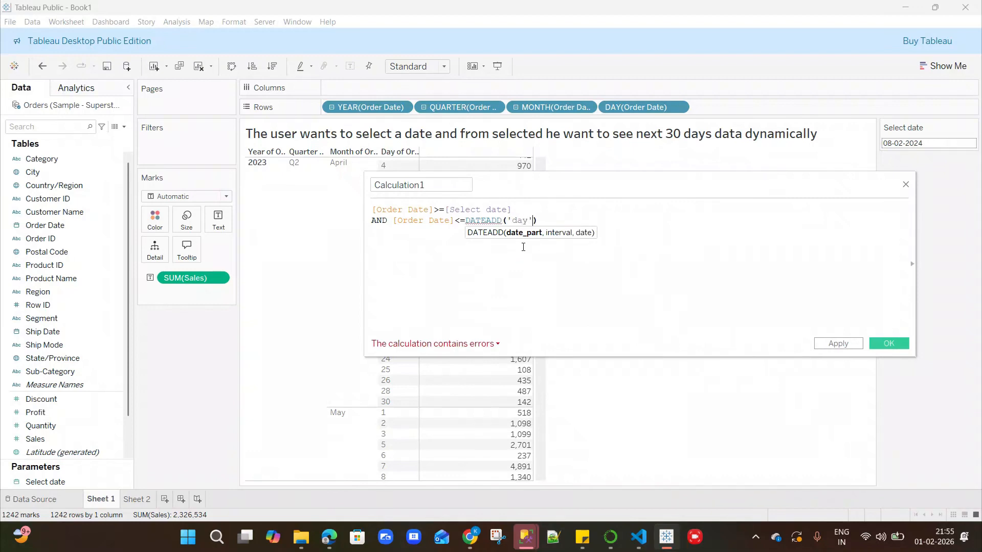
pyautogui.write(',')
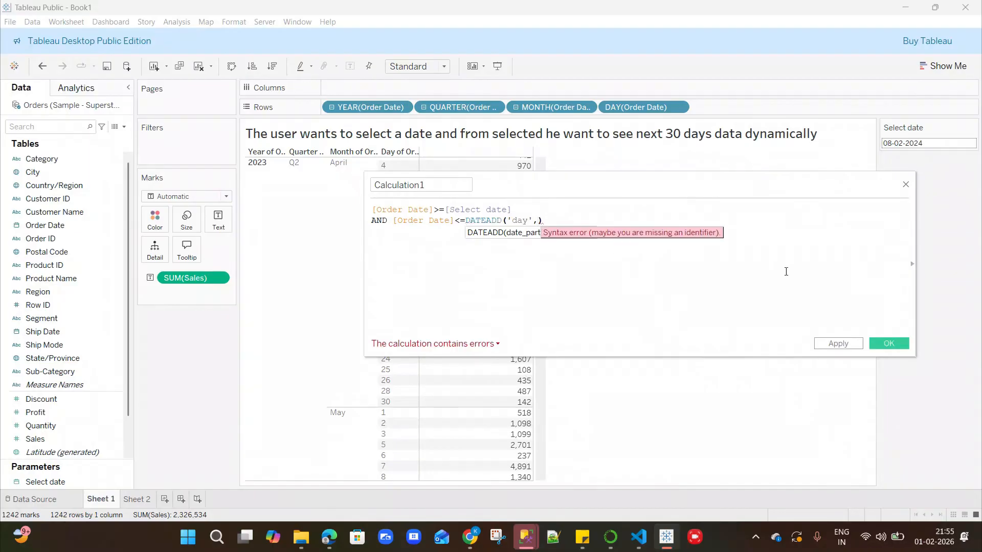
pyautogui.write('30')
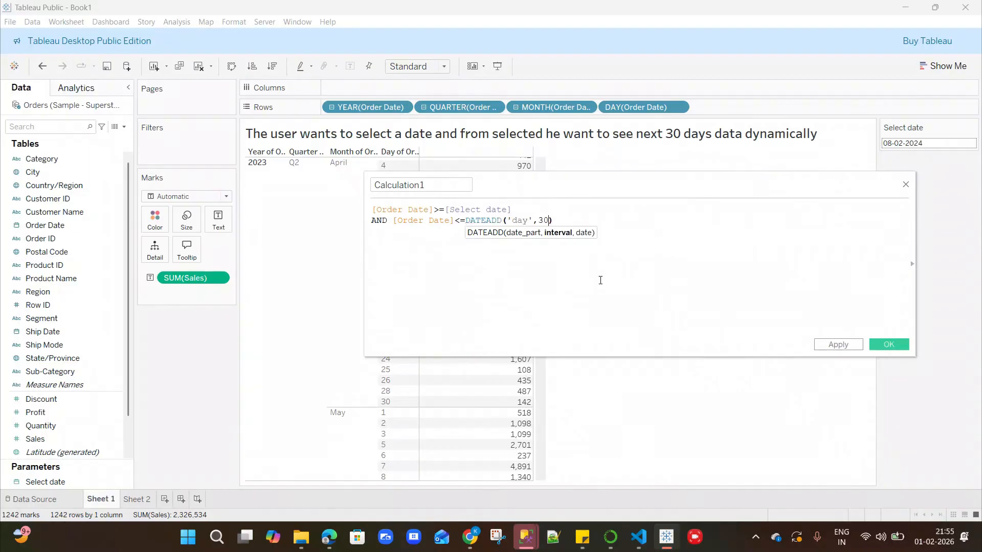
pyautogui.write(',')
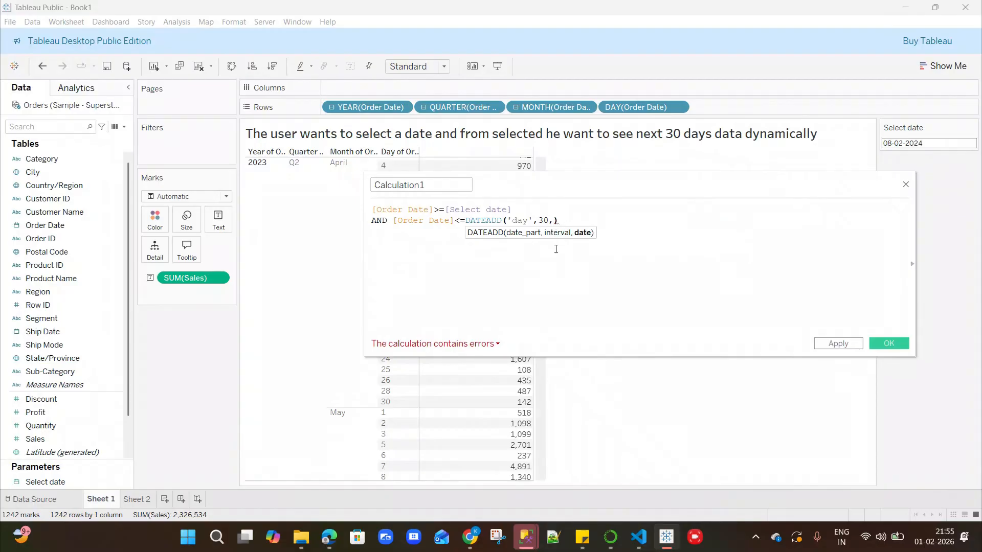
pyautogui.write('sel')
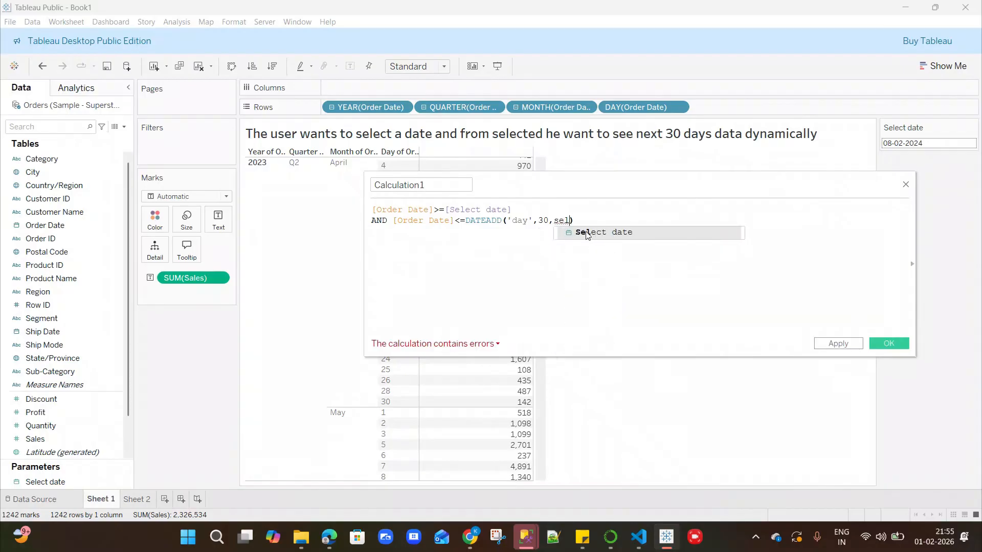
pyautogui.click(586, 234)
# Name the calculated field Next 30 Days and save it
pyautogui.doubleClick(449, 186)
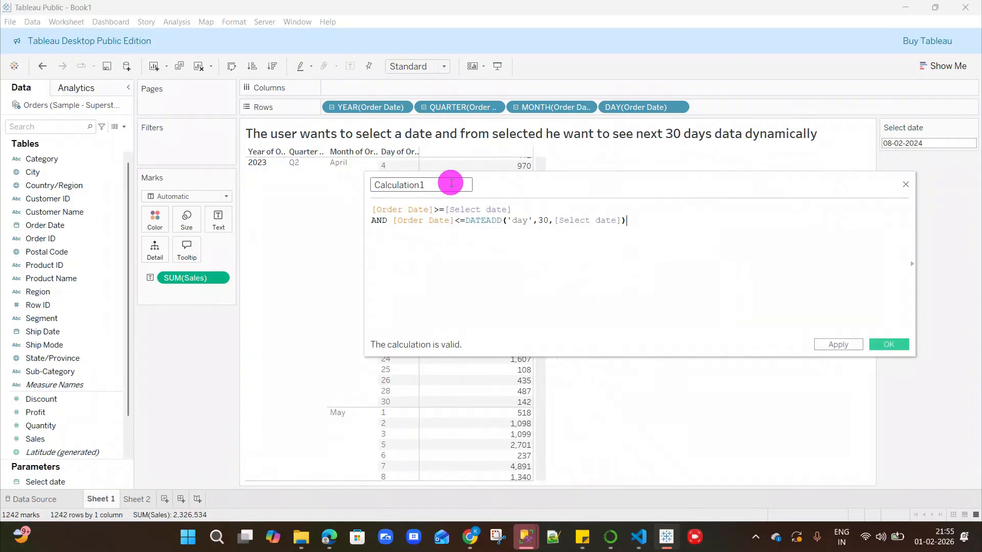
pyautogui.press('BackSpace')
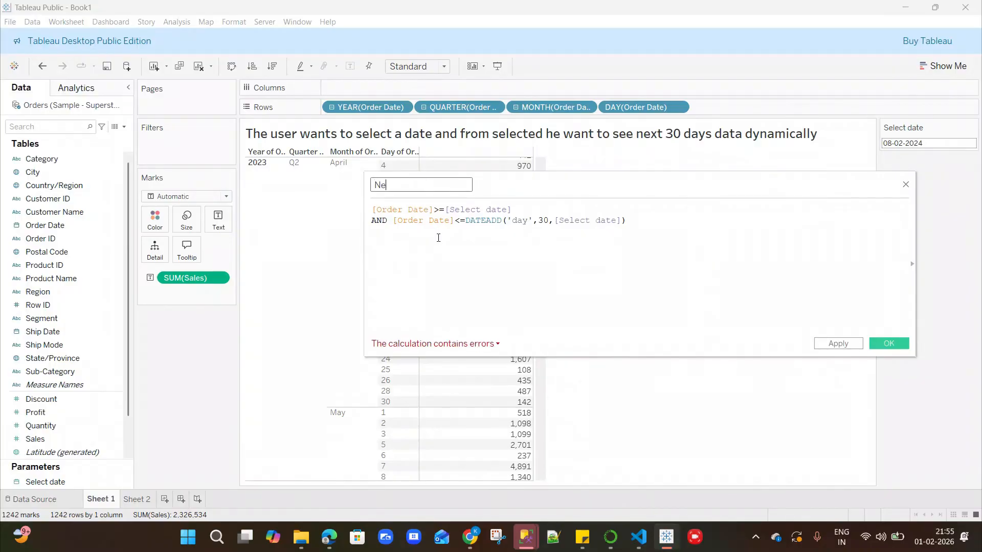
pyautogui.write('Next 30 Days')
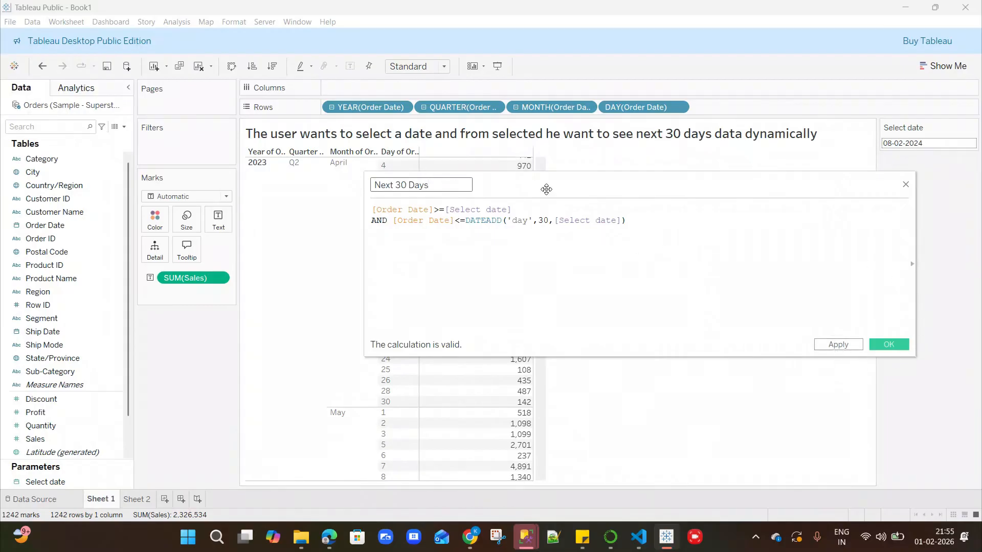
pyautogui.click(888, 344)
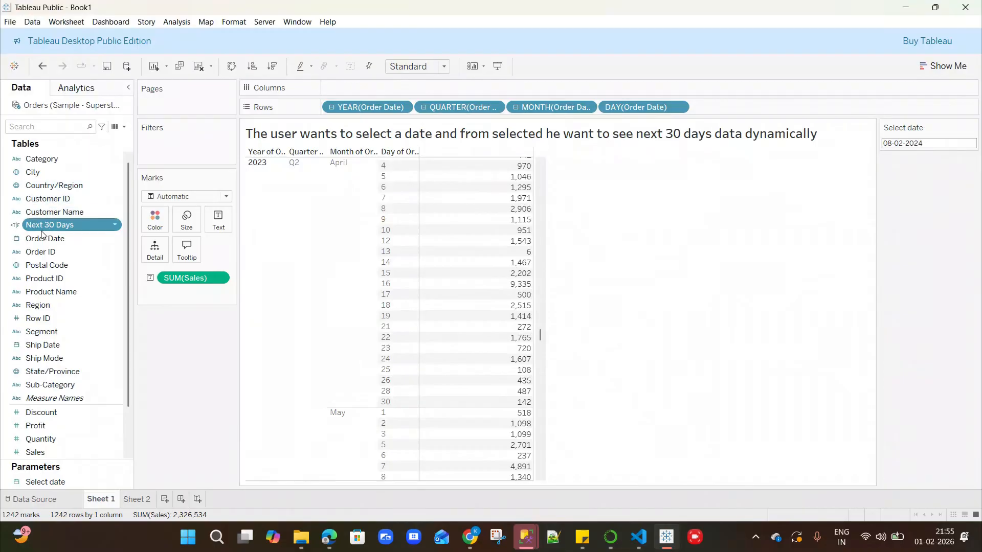
# Filter Sheet 1 by the Next 30 Days field, keeping only the True value
pyautogui.moveTo(39, 225); pyautogui.dragTo(162, 153)
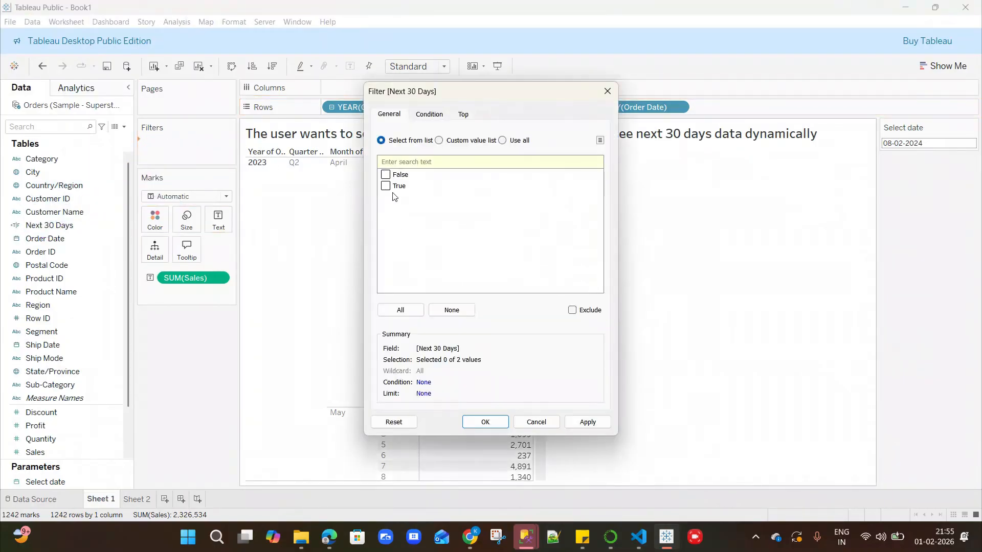
pyautogui.click(386, 186)
pyautogui.click(485, 422)
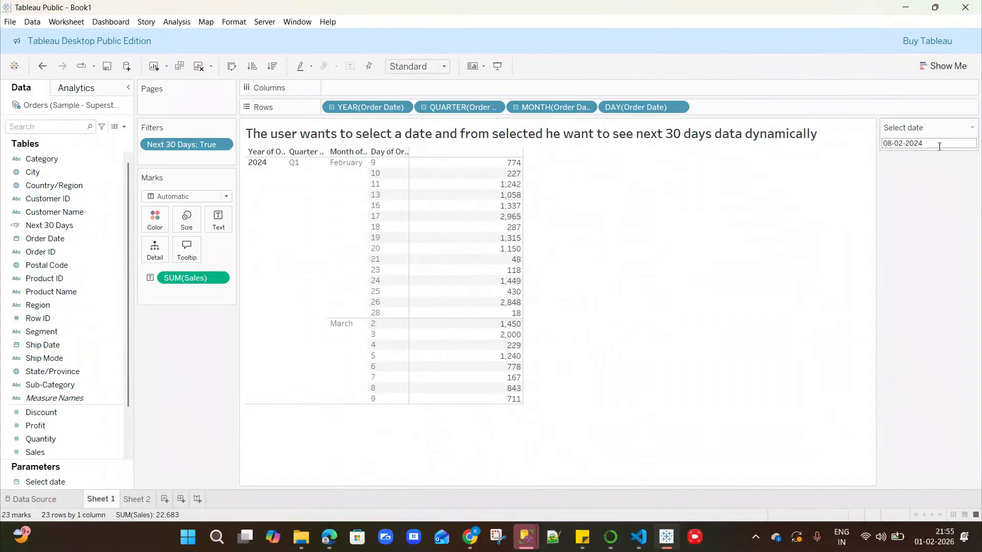
# Set the Select date parameter to 09-02-2024 using its calendar
pyautogui.click(908, 143)
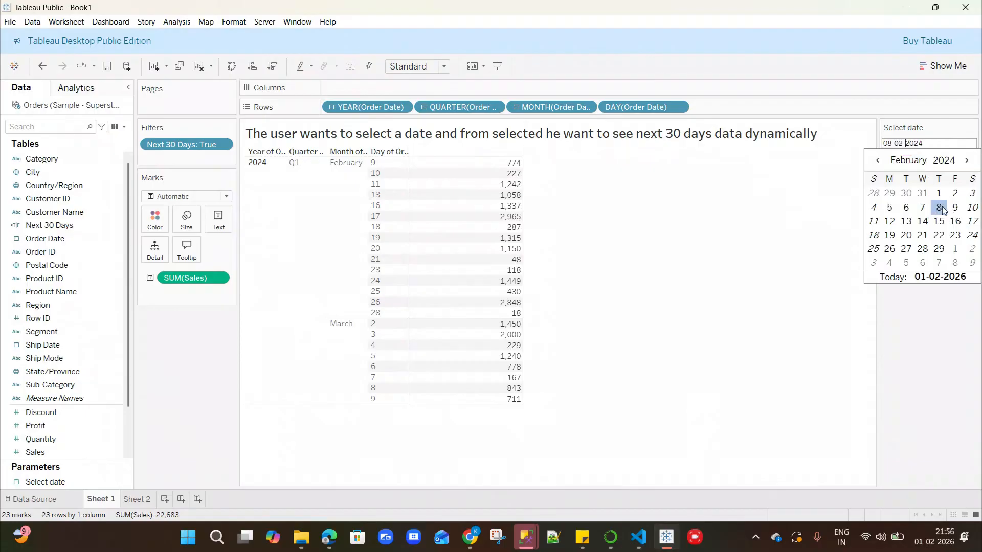
pyautogui.click(661, 288)
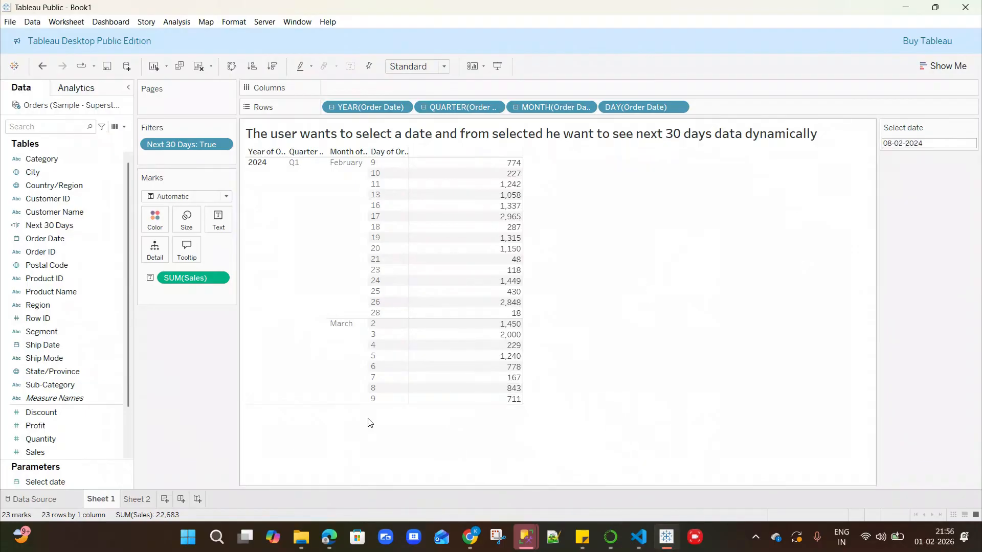
pyautogui.moveTo(512, 293)
pyautogui.click(899, 142)
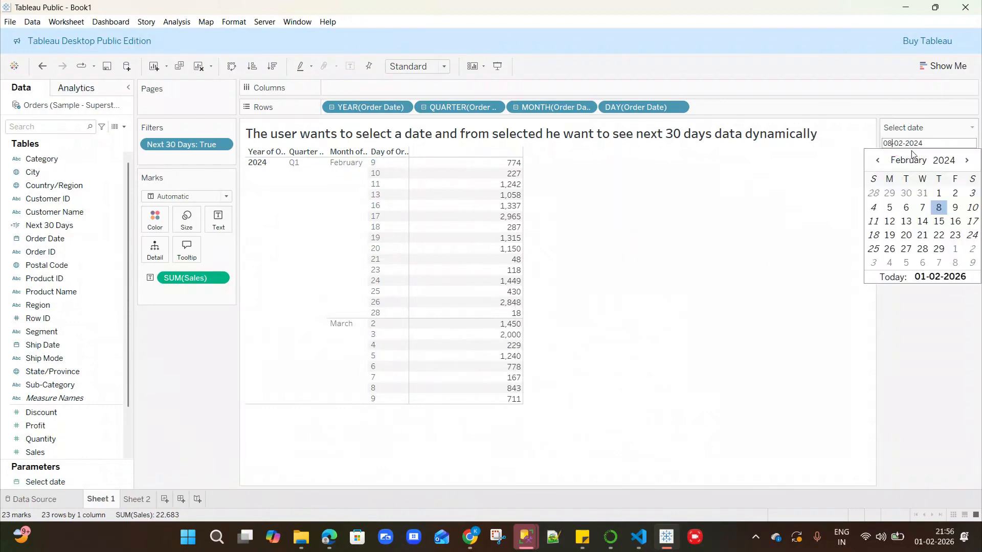
pyautogui.click(954, 208)
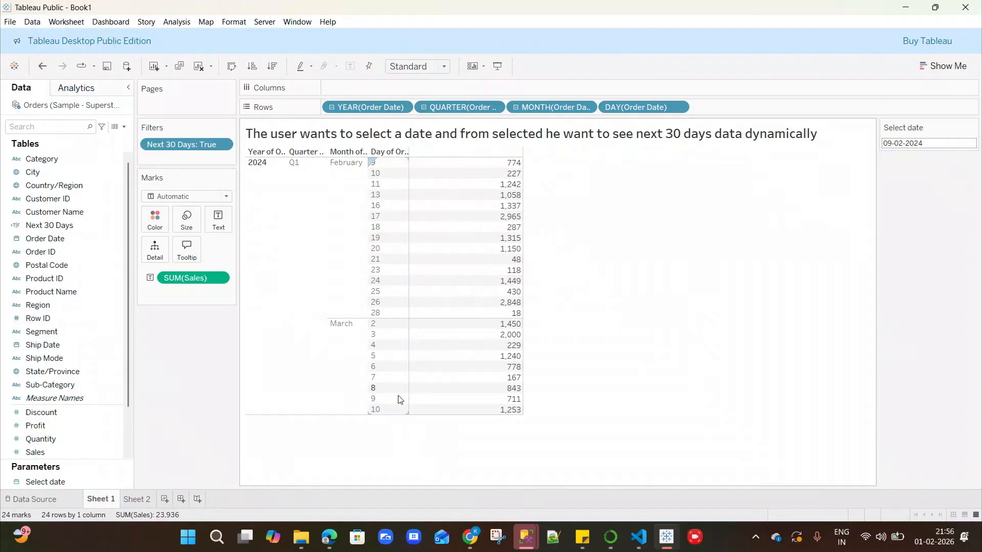
# Set the Select date parameter to 12-06-2024 using its calendar
pyautogui.click(911, 143)
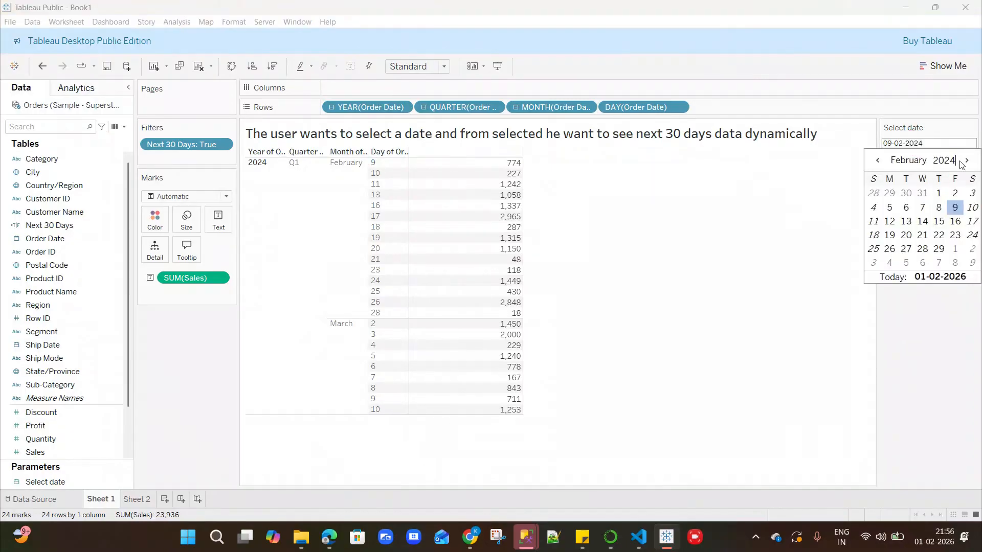
pyautogui.click(910, 161)
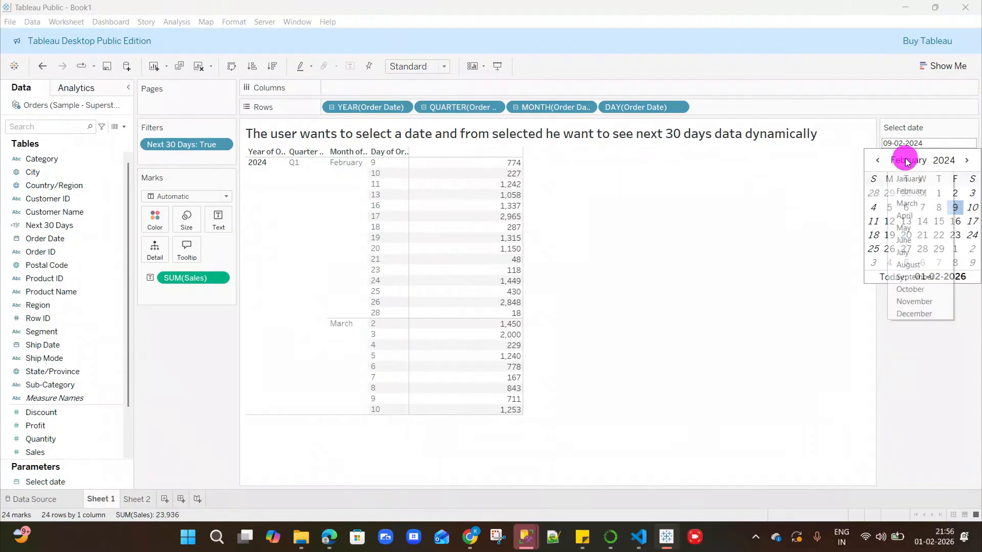
pyautogui.click(920, 240)
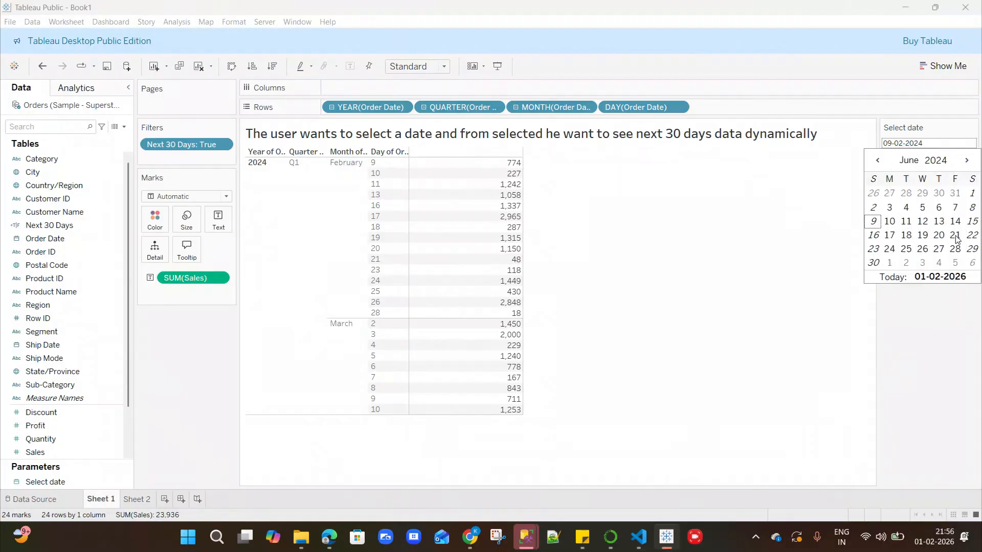
pyautogui.press('Escape')
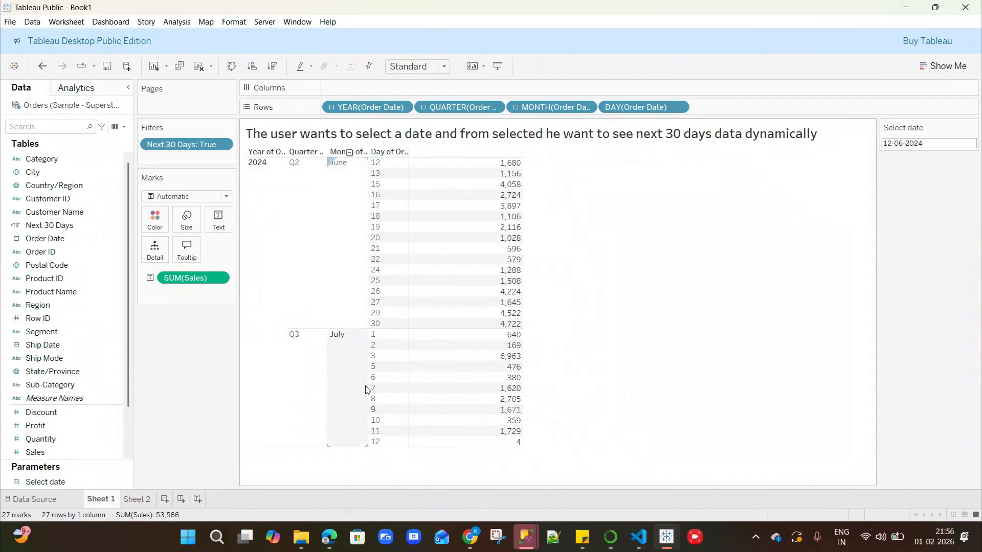
# Remove the day, month, quarter and year levels of Order Date from the worksheet's rows, leaving only the total of Sales
pyautogui.moveTo(635, 107); pyautogui.dragTo(749, 212)
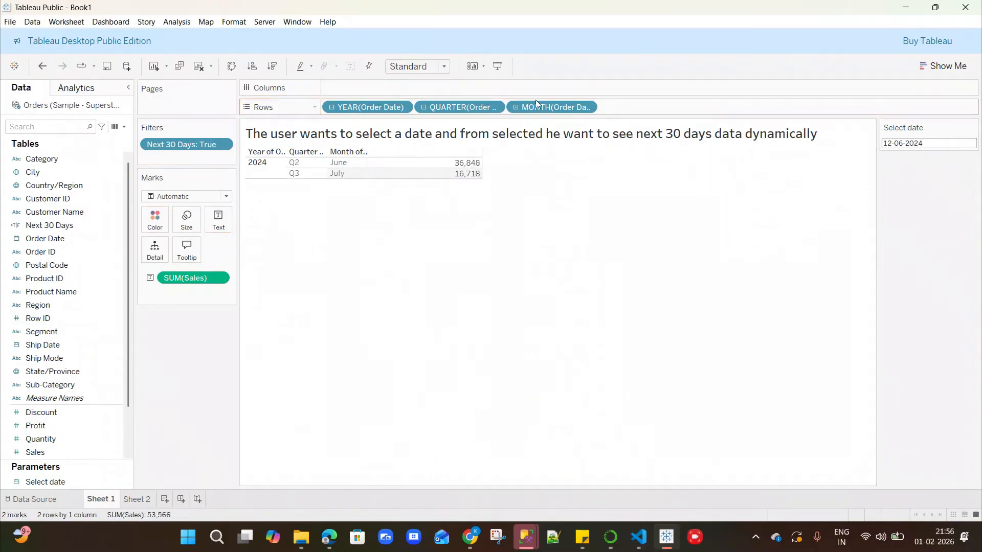
pyautogui.moveTo(536, 104); pyautogui.dragTo(624, 170)
pyautogui.moveTo(434, 105); pyautogui.dragTo(636, 287)
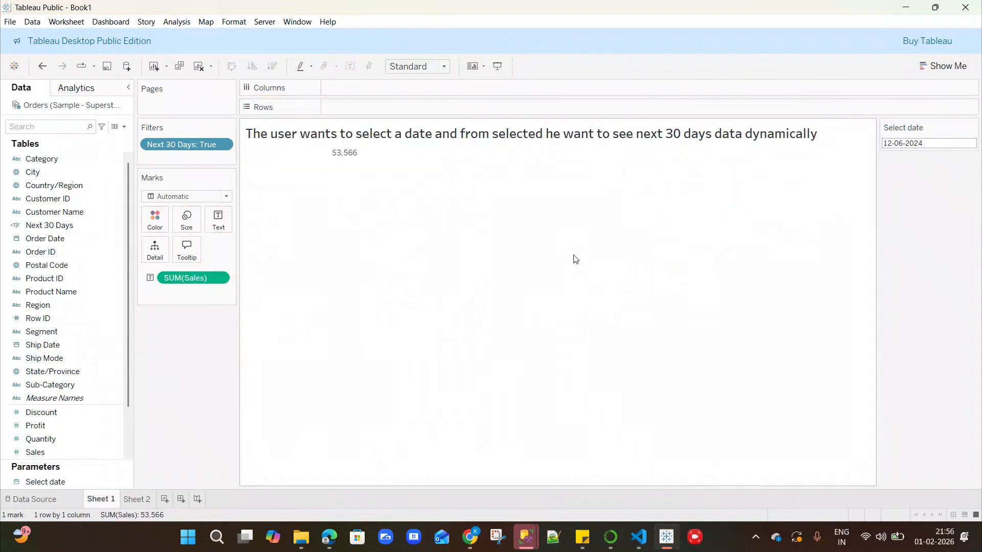
# Choose 11-04-2024 as the Select date parameter value in its calendar
pyautogui.click(907, 145)
pyautogui.click(908, 159)
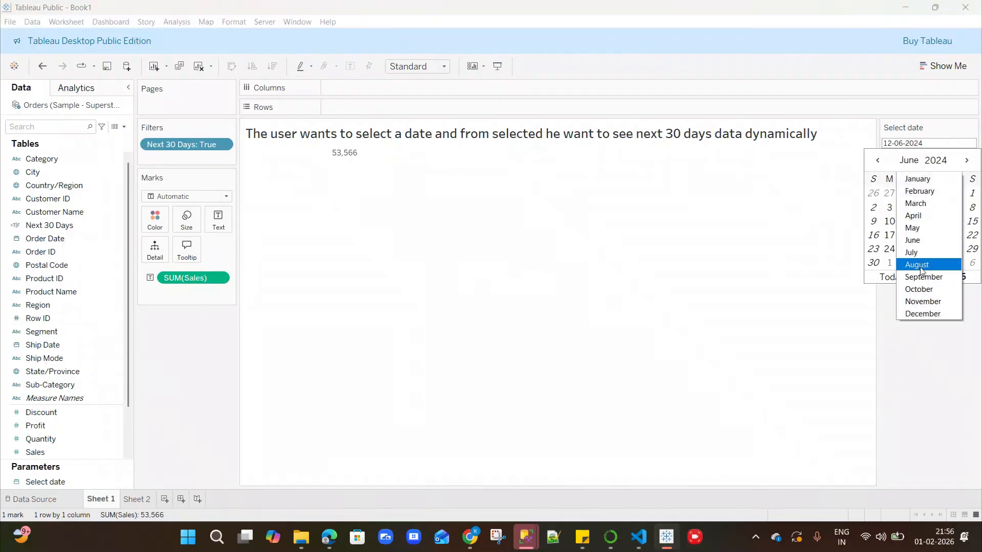
pyautogui.click(916, 217)
pyautogui.click(938, 209)
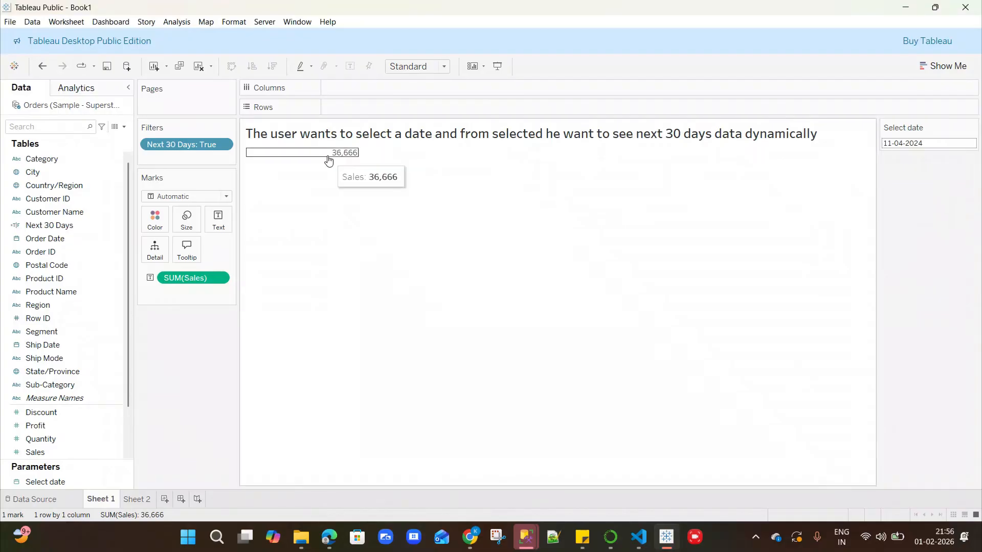